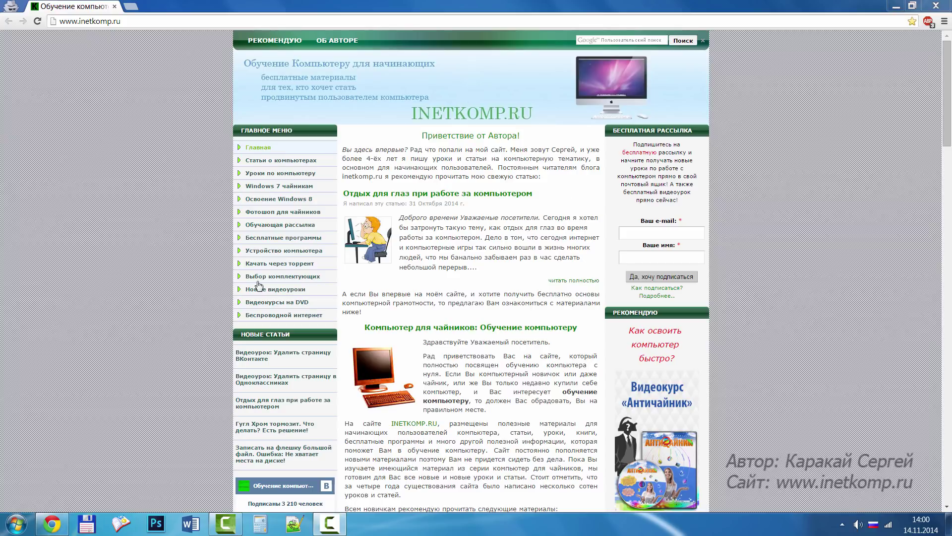
Open the list of installed programs in Control Panel and select Acronis Disk Director 12 to review its size
click(22, 524)
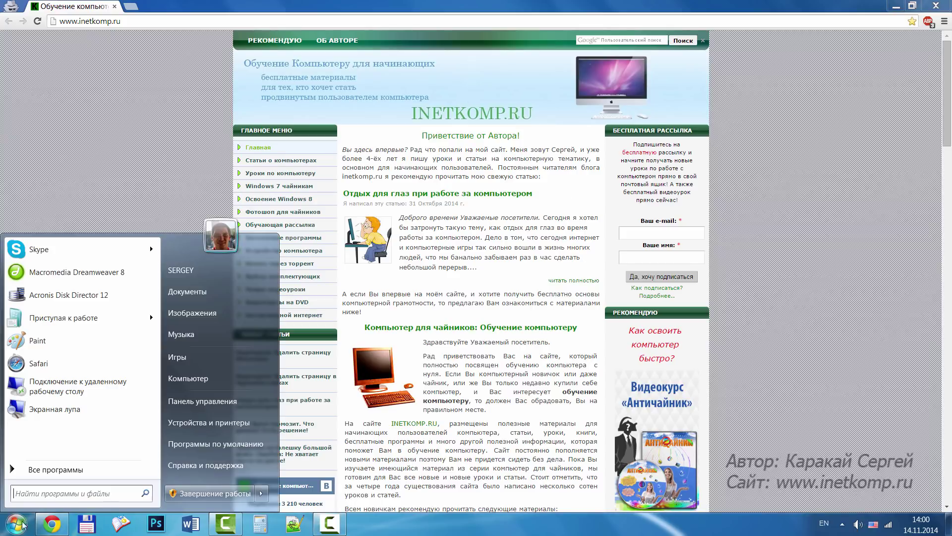
click(199, 404)
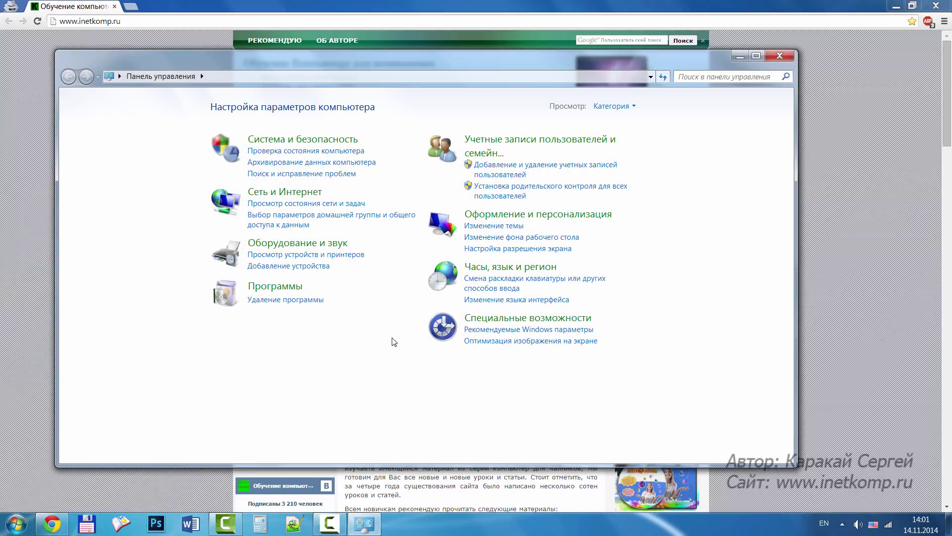
click(295, 300)
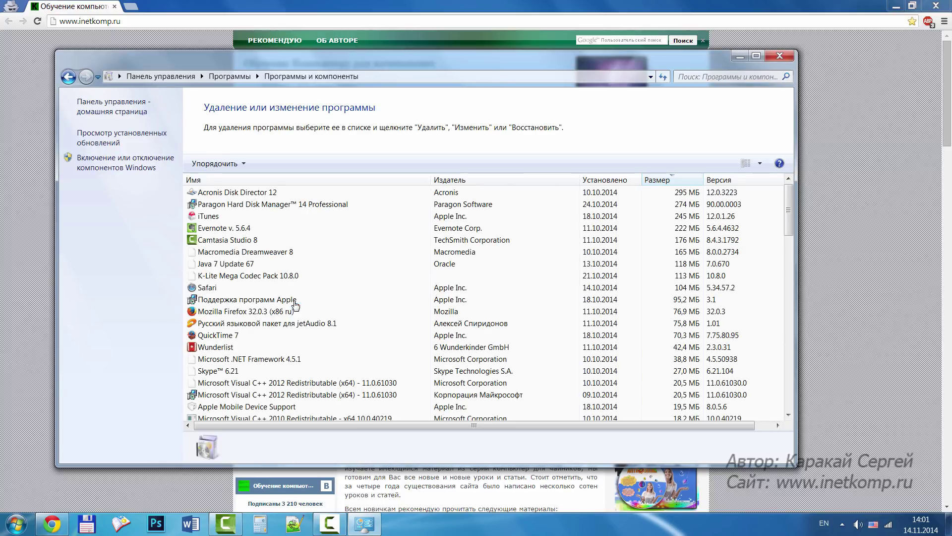
mouse_move(790, 198)
mouse_down()
mouse_move(788, 379)
mouse_move(787, 204)
mouse_up()
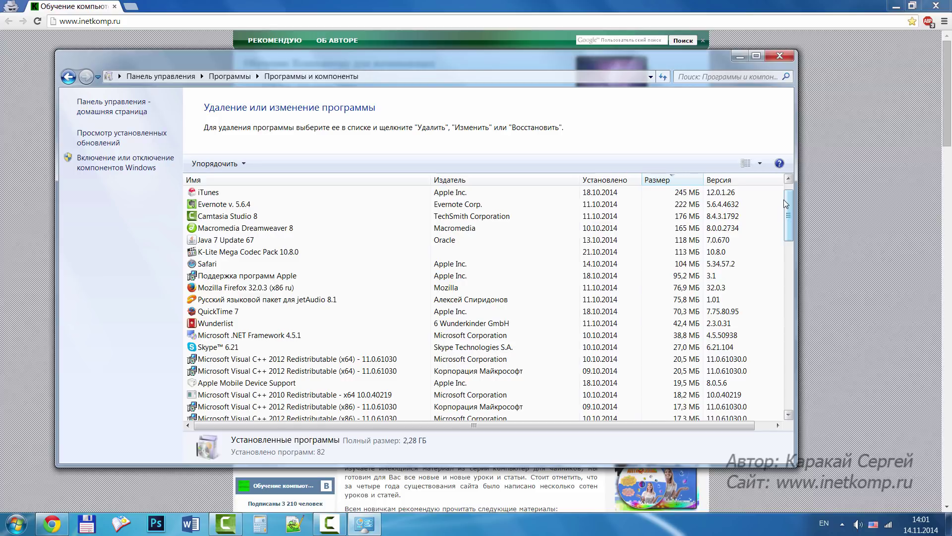
scroll(784, 199, up, 1)
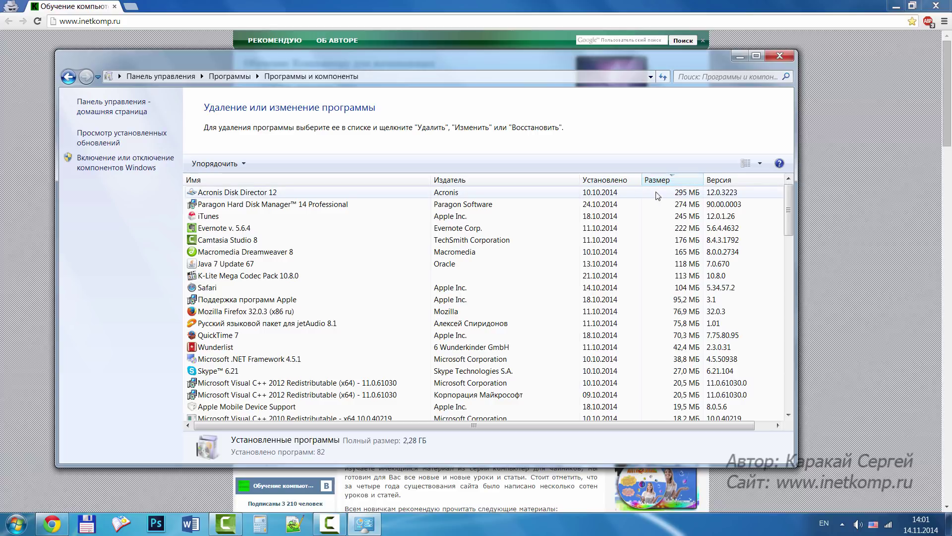
click(681, 193)
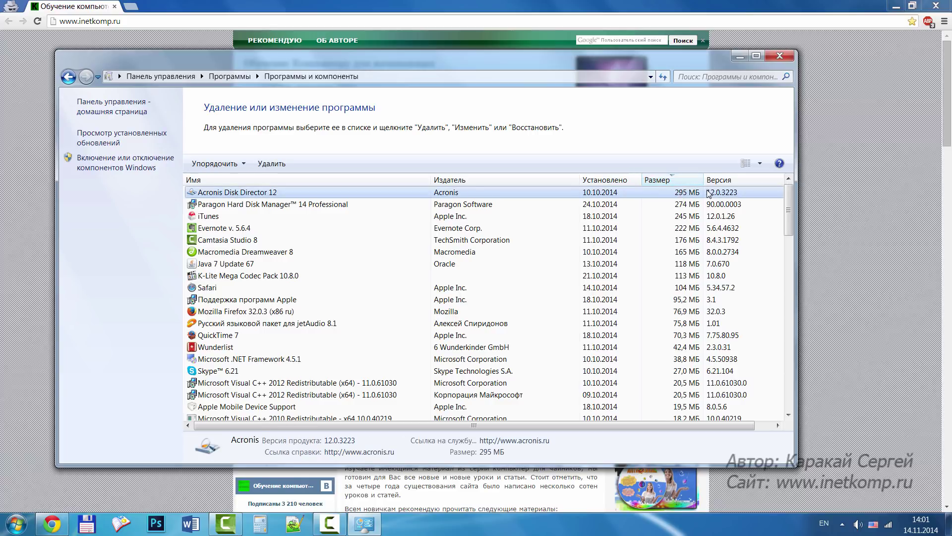
Uninstall Paragon Hard Disk Manager 14 Professional and confirm its removal
click(224, 204)
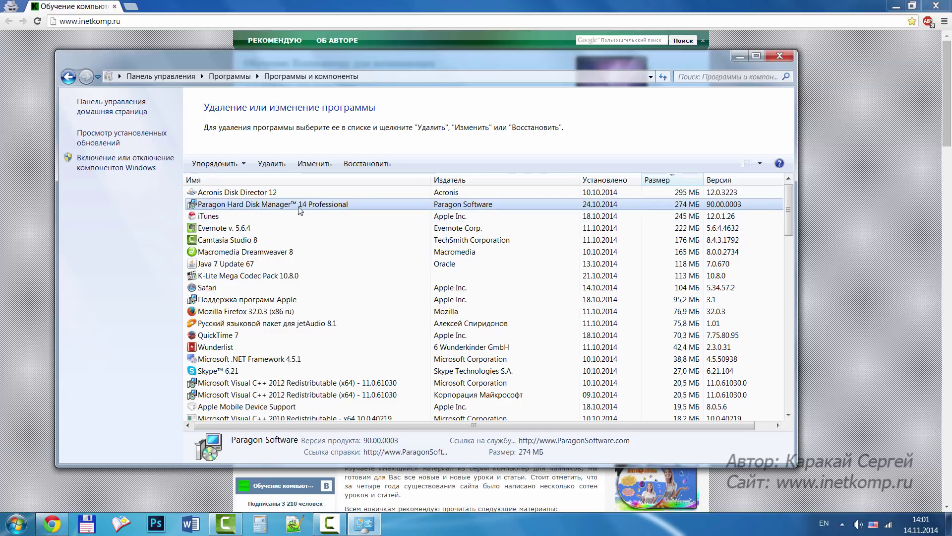
click(281, 167)
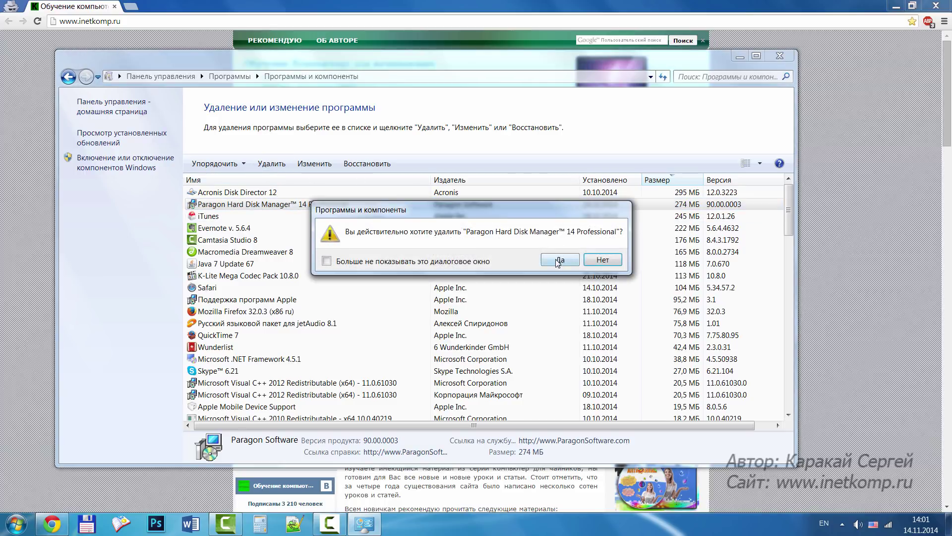
click(556, 257)
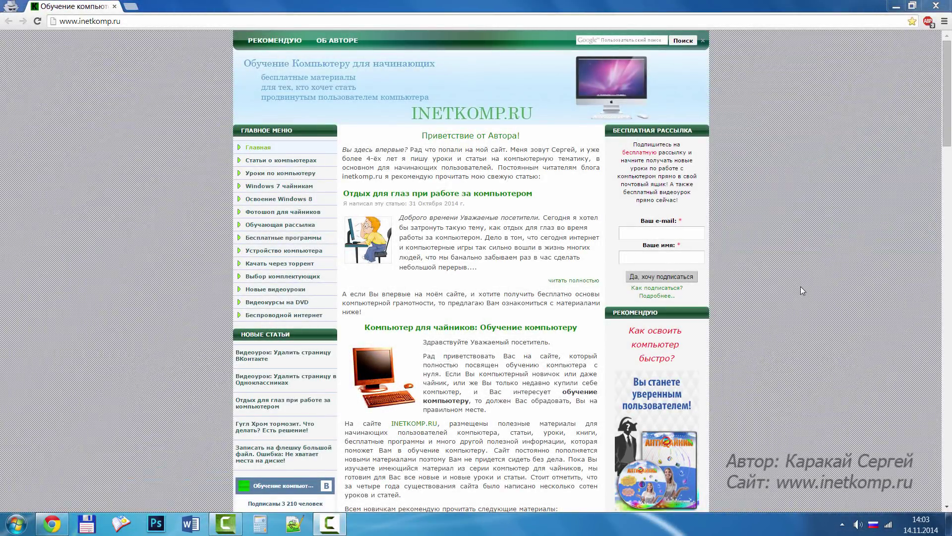
Minimize the browser and move the Recycle Bin icon towards the middle of the desktop
click(893, 1)
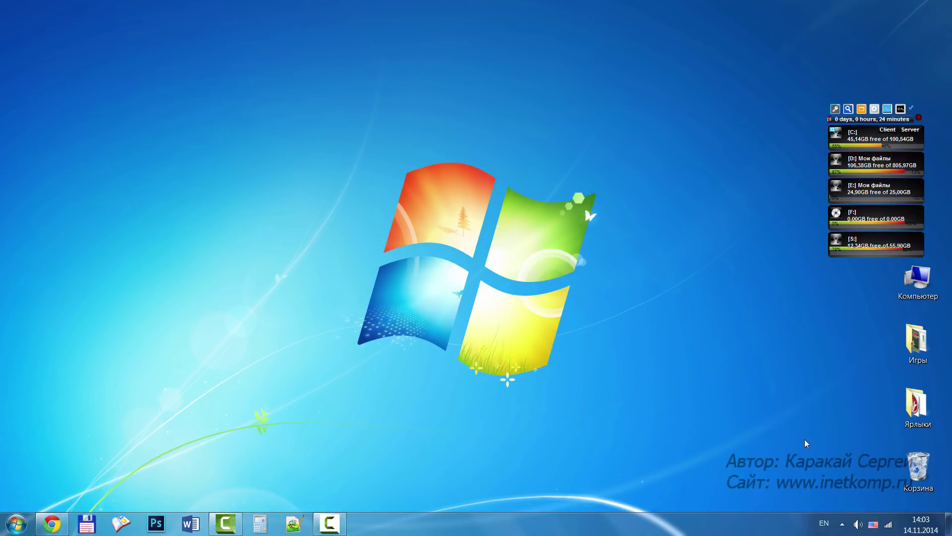
drag(924, 477, 688, 353)
click(710, 406)
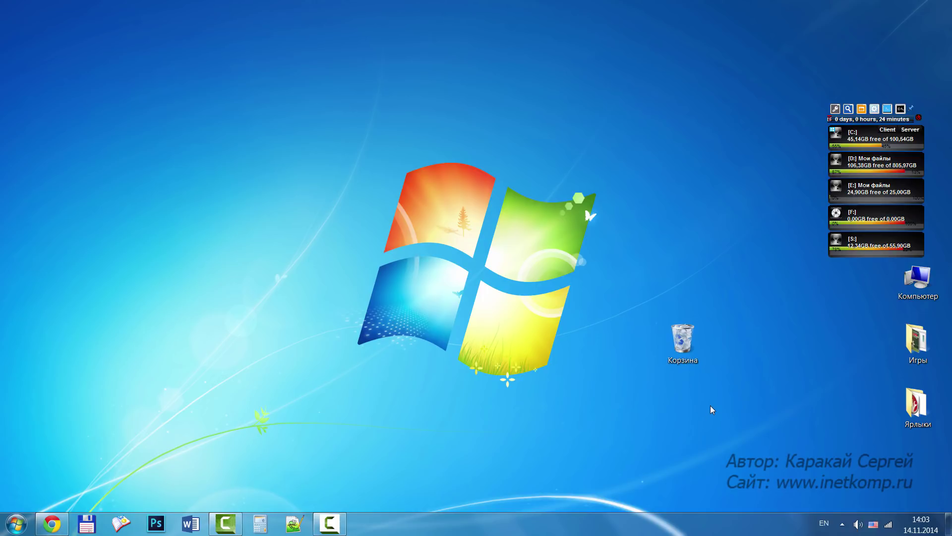
Open the Recycle Bin and empty it, confirming permanent deletion of its items
double_click(690, 349)
drag(579, 157, 465, 91)
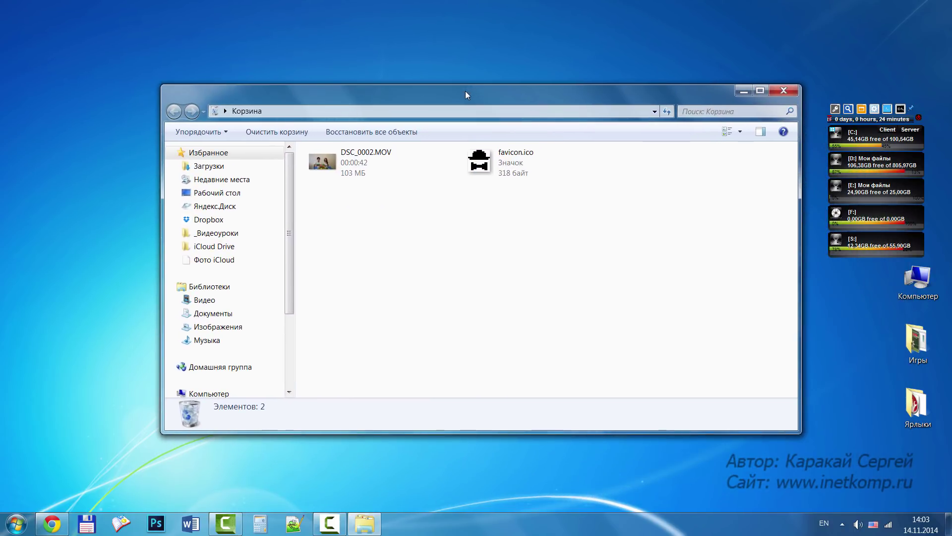
right_click(580, 200)
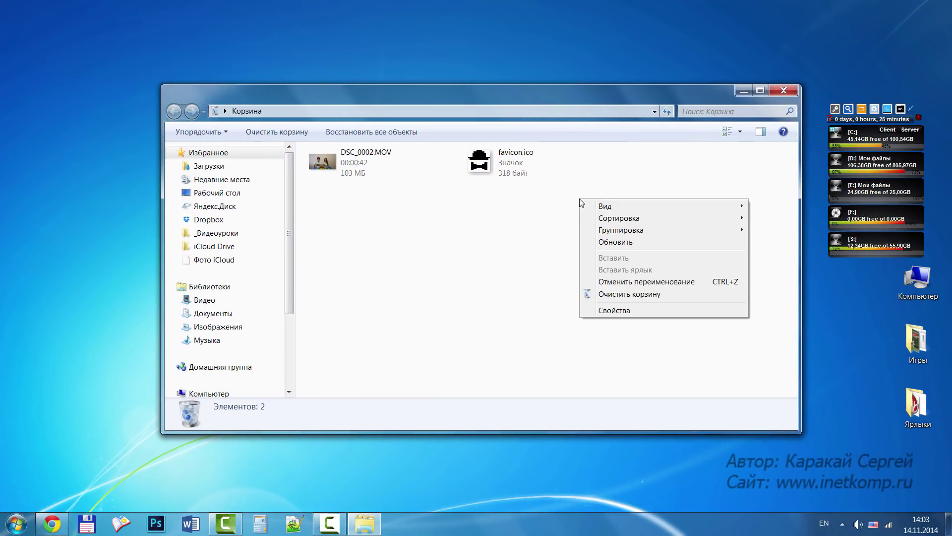
click(602, 294)
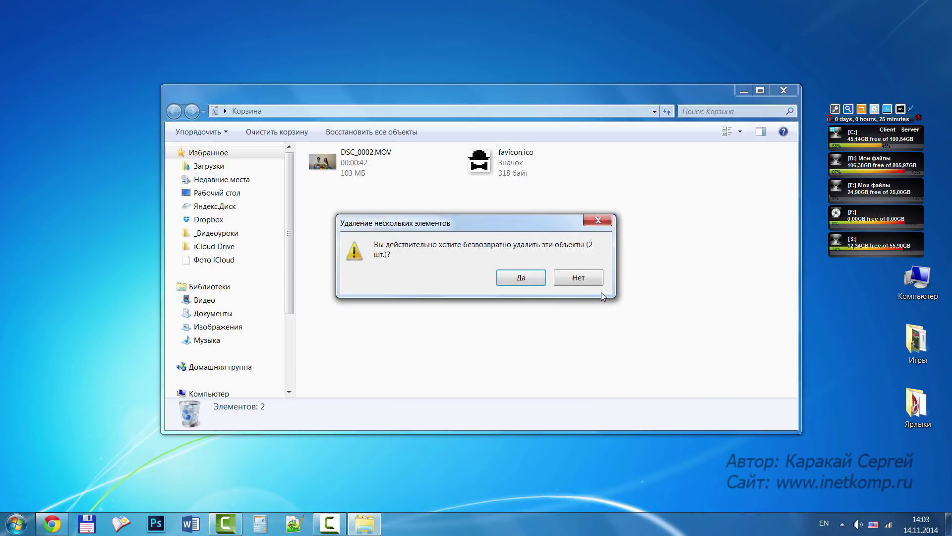
click(529, 282)
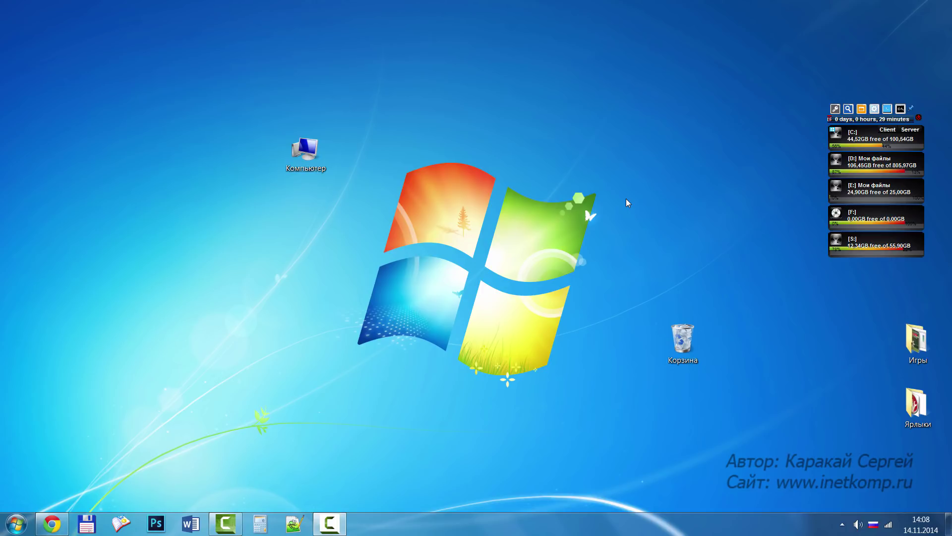
Open the Computer window and go to the Downloads (Загрузки) folder
click(16, 524)
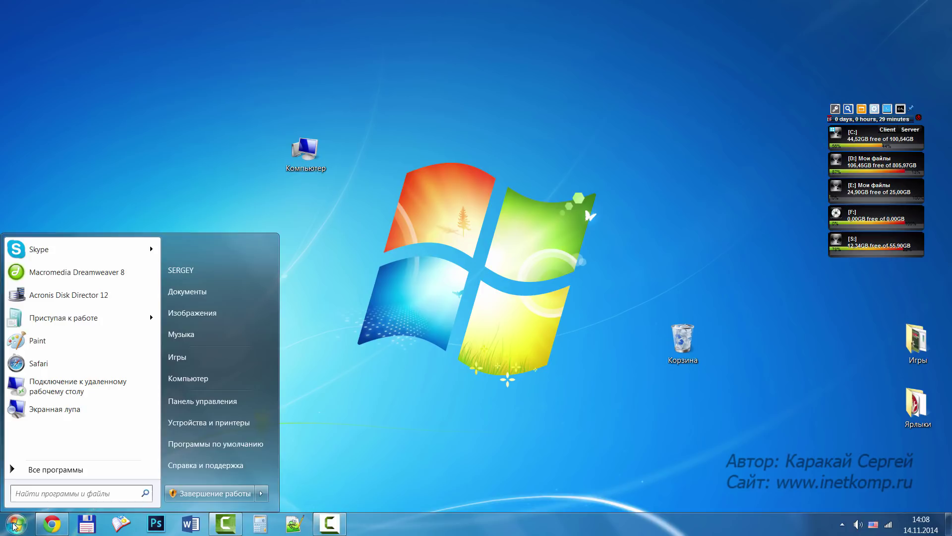
click(185, 382)
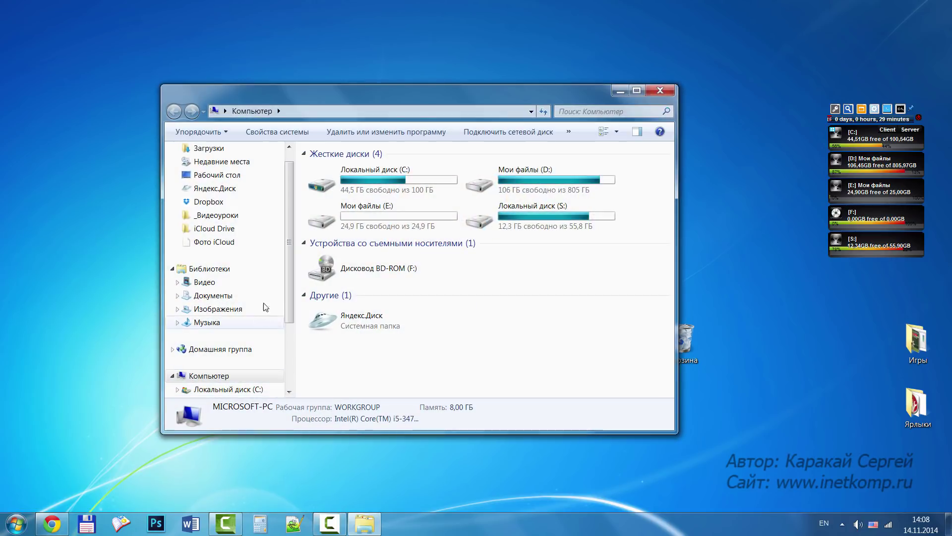
drag(287, 272, 288, 263)
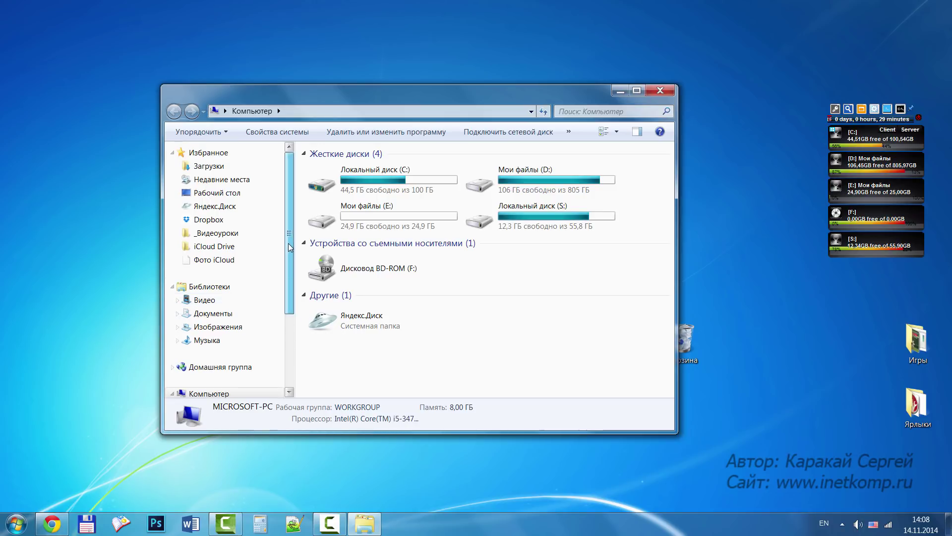
click(214, 167)
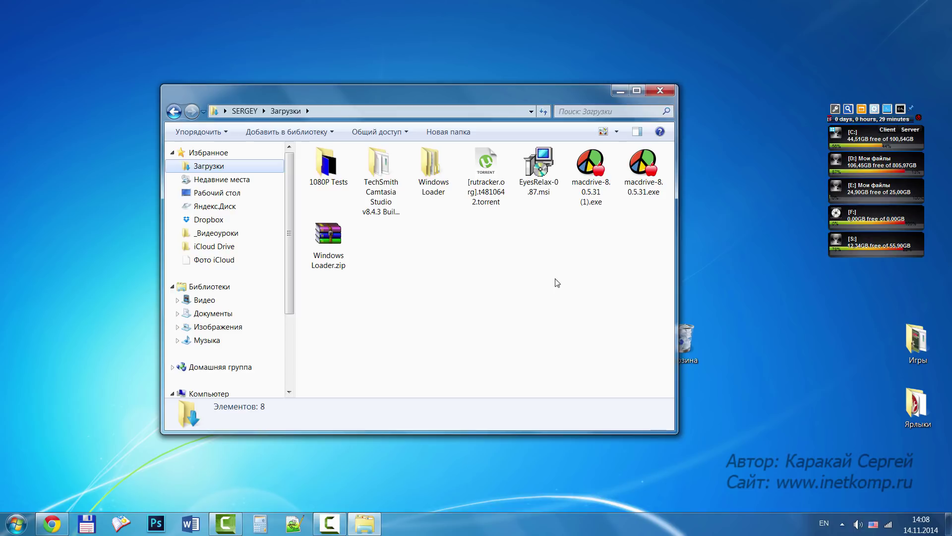
Select everything in the Downloads folder and check the total size in the selection's properties
key(ctrl+a)
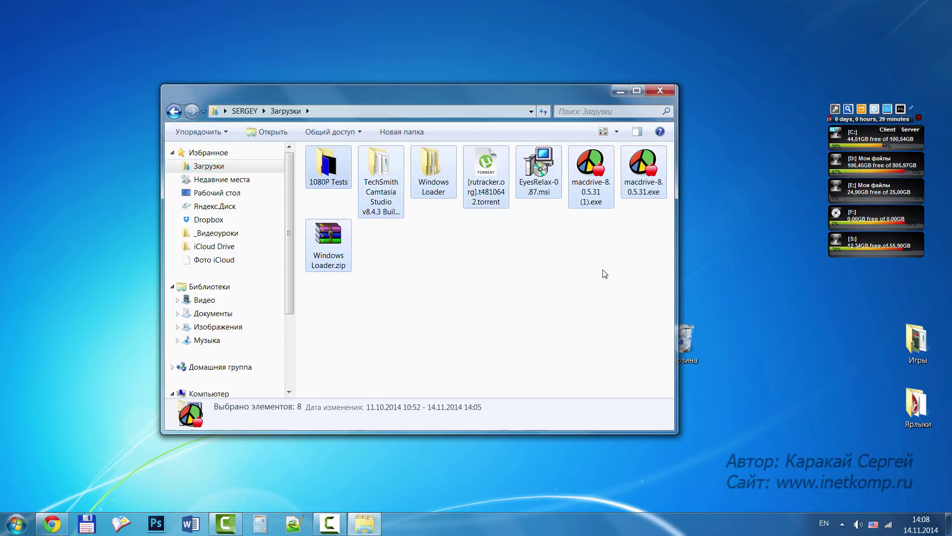
right_click(527, 197)
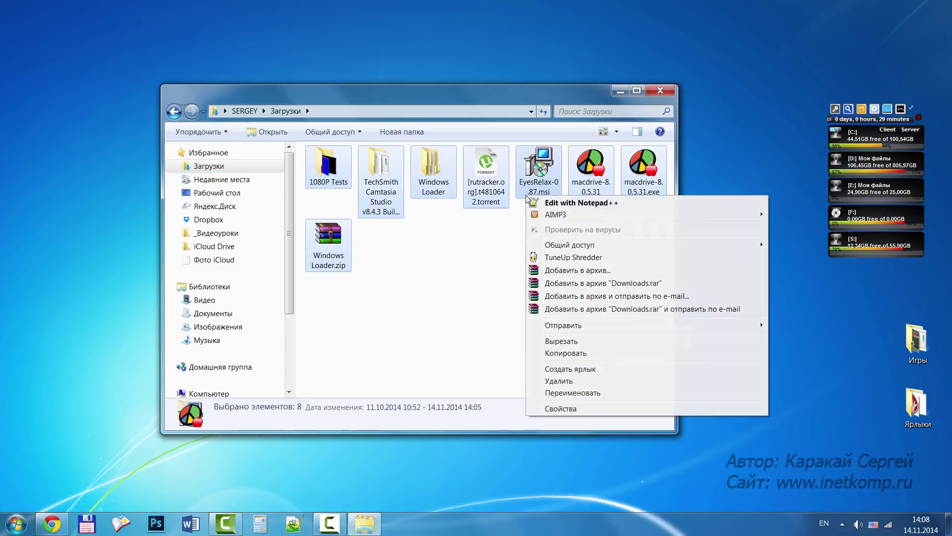
click(560, 408)
drag(597, 207, 476, 207)
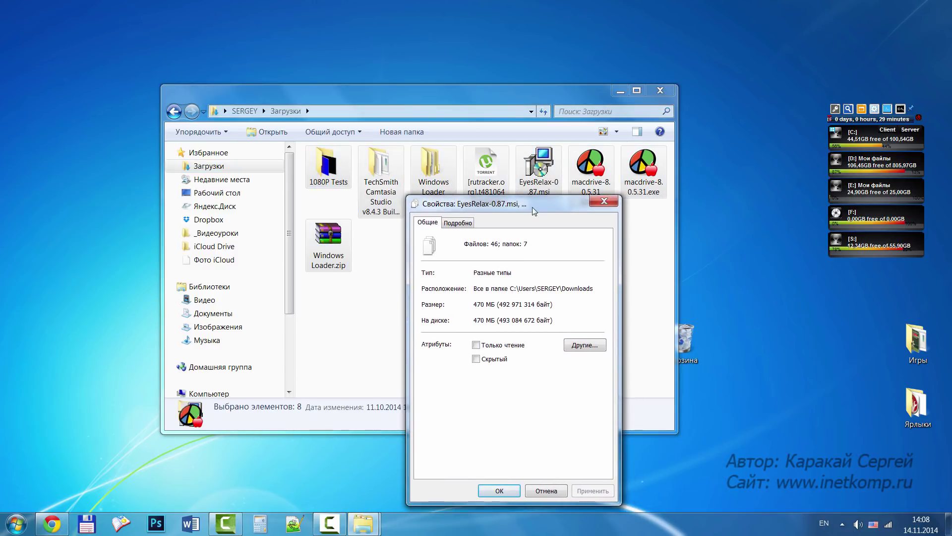
click(602, 203)
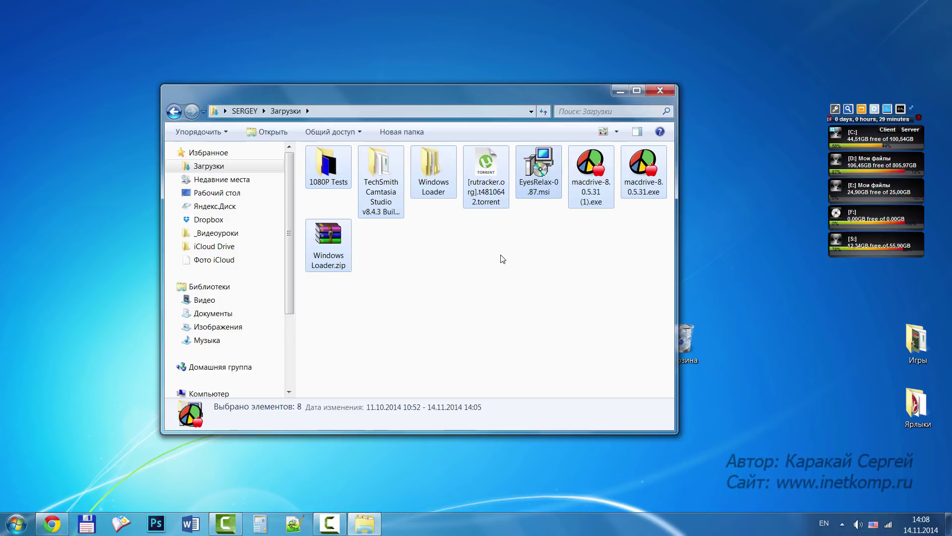
Cut all selected items from the Downloads folder and go to drive Мои файлы (D:)
right_click(382, 177)
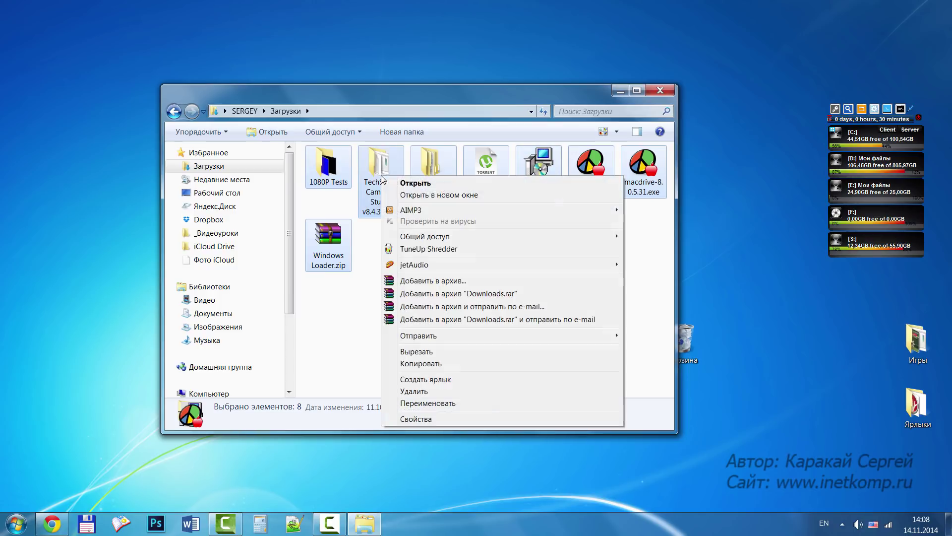
click(441, 352)
scroll(291, 268, down, 1)
scroll(291, 268, down, 3)
click(221, 309)
Create a new folder on drive D: and keep its default name
right_click(484, 311)
mouse_move(515, 471)
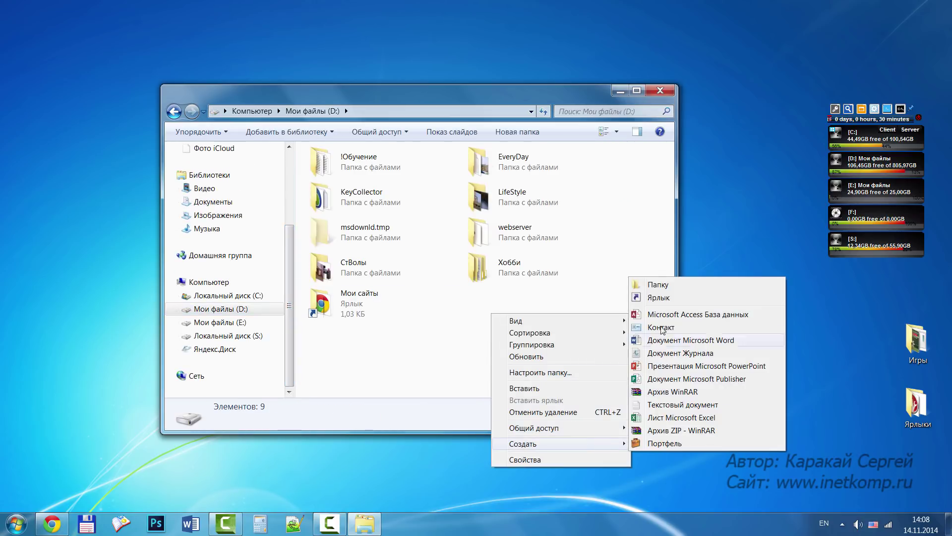
click(610, 281)
key(Return)
Open the new folder on drive D: and paste the cut downloads into it
double_click(529, 316)
right_click(405, 186)
click(442, 266)
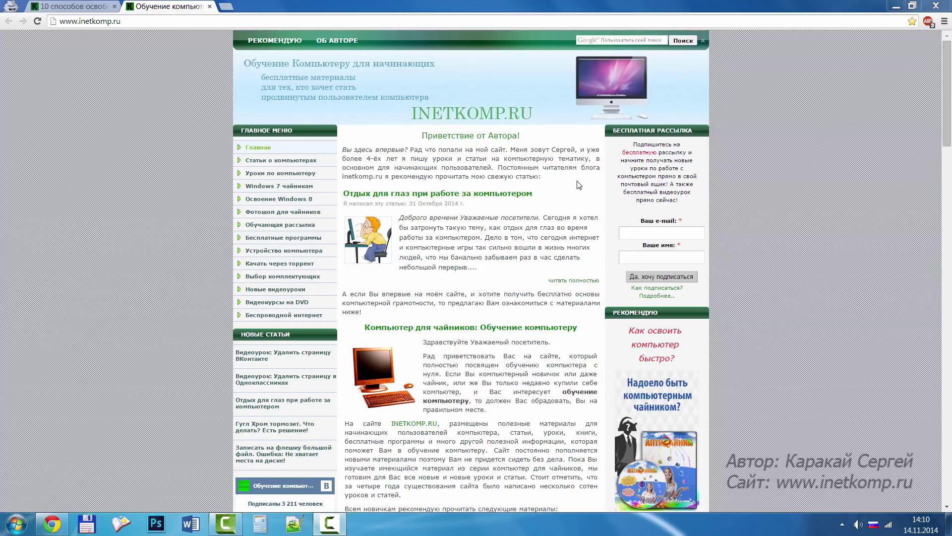
Open the Windows folder on Локальный диск (C:) from the Computer window
click(16, 523)
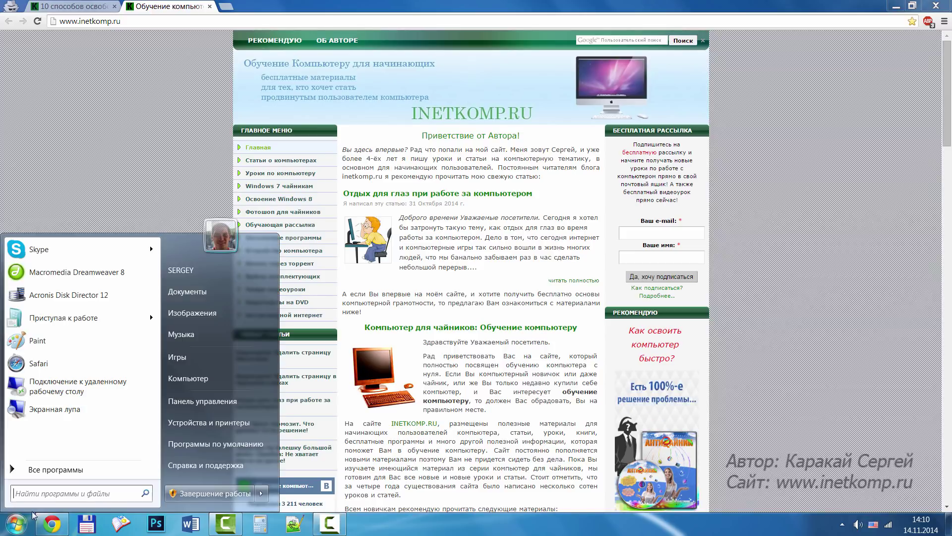
click(186, 380)
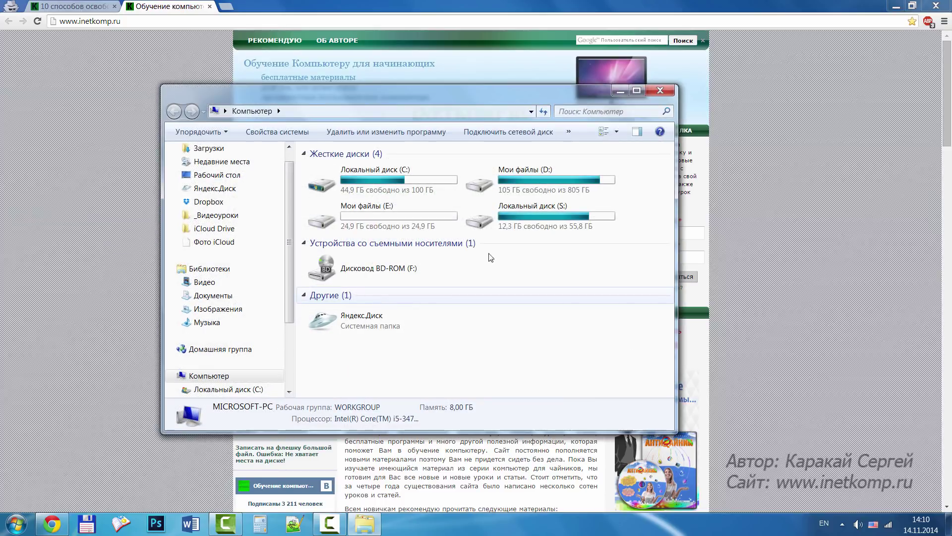
double_click(431, 188)
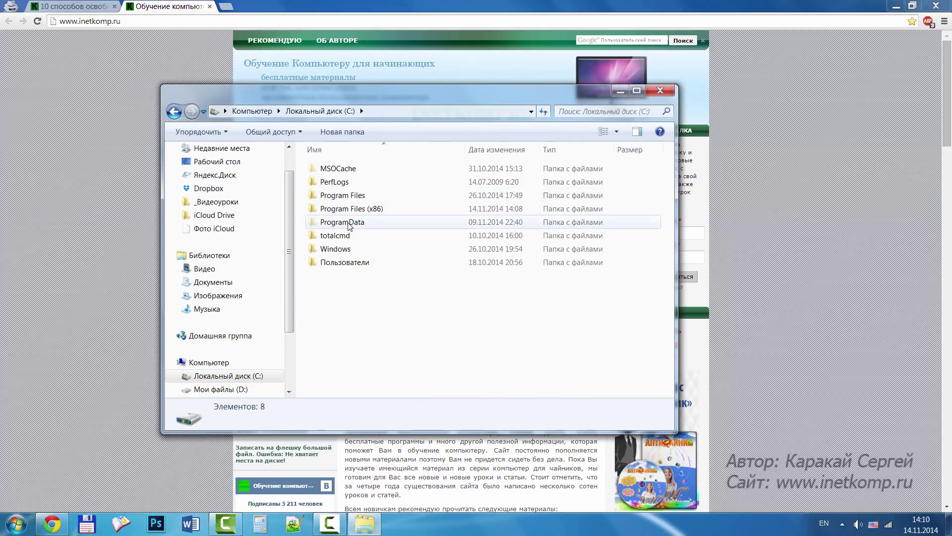
double_click(347, 250)
Open the Temp folder inside the Windows folder and look through its temporary files
scroll(370, 233, down, 4)
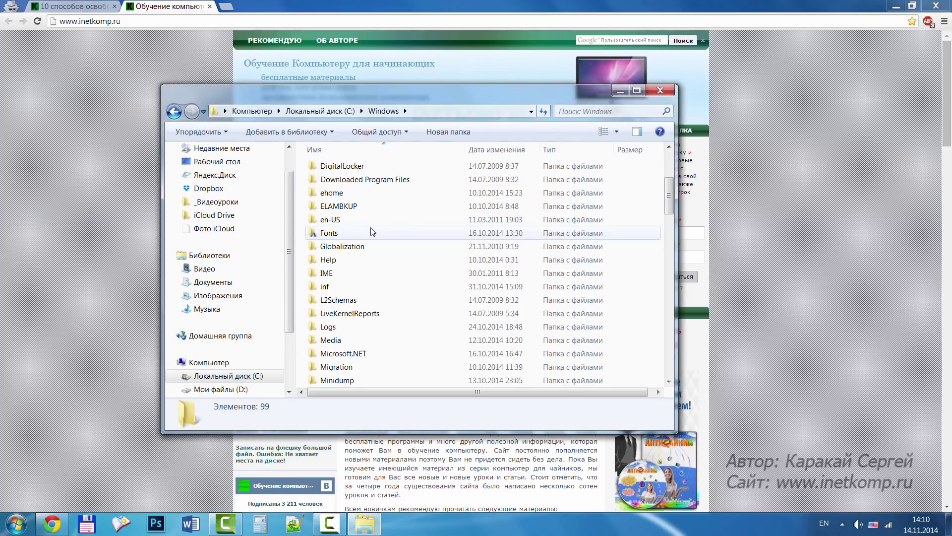
scroll(372, 232, down, 9)
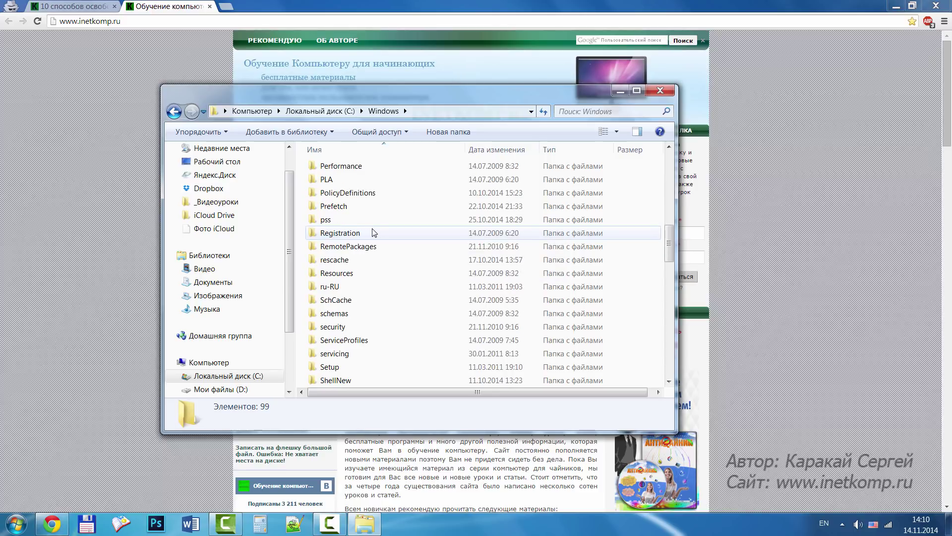
scroll(374, 232, down, 4)
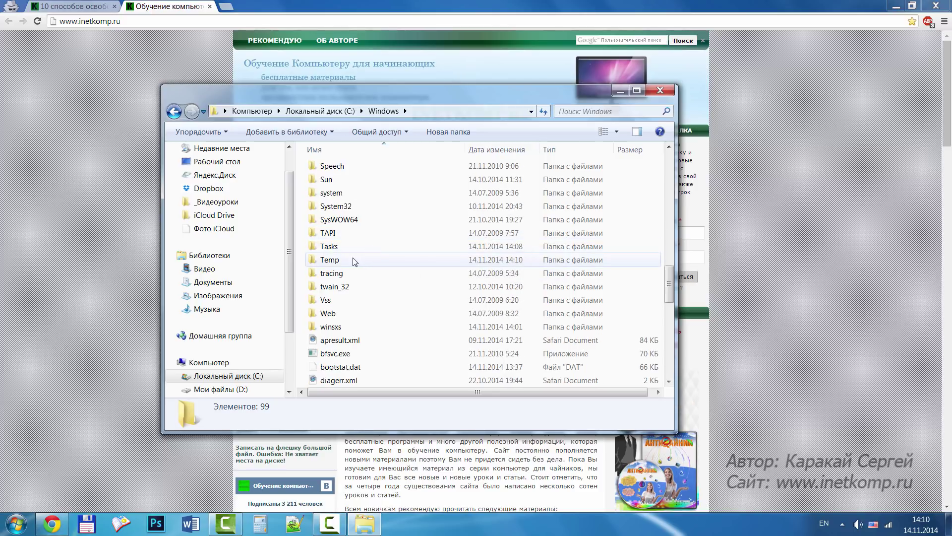
click(346, 263)
double_click(367, 259)
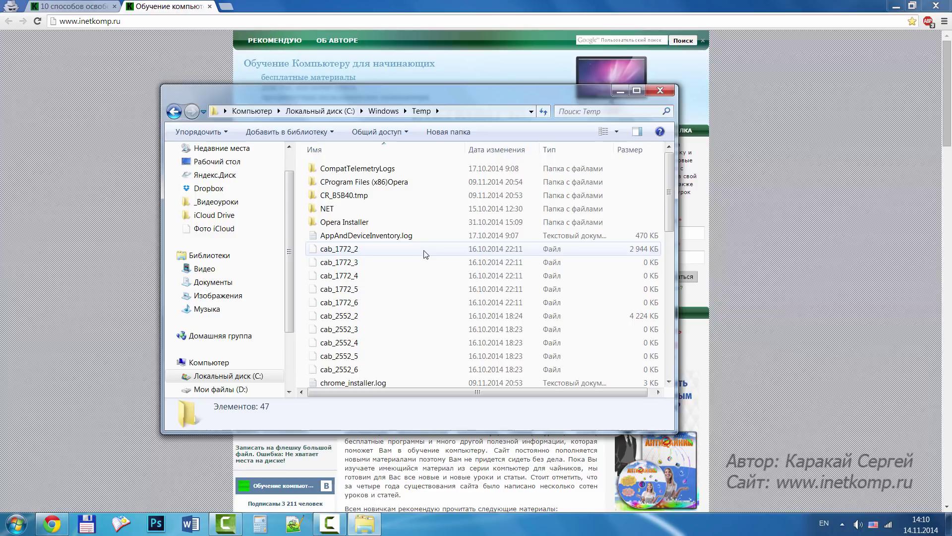
scroll(401, 200, down, 6)
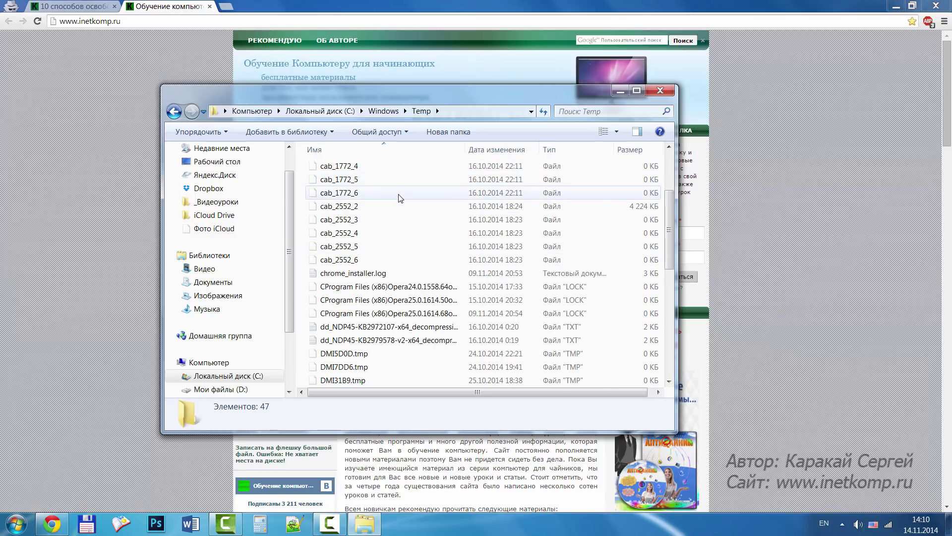
scroll(401, 200, down, 4)
scroll(417, 268, up, 10)
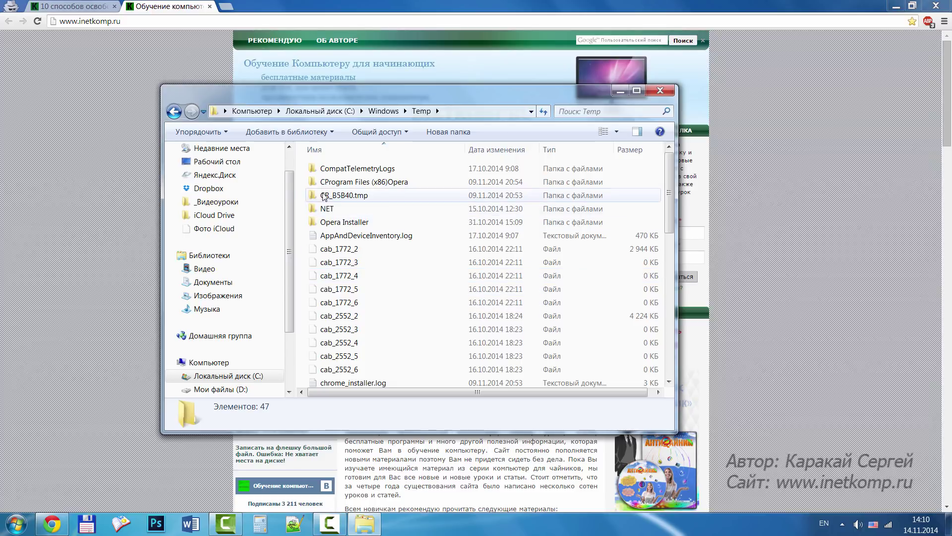
Check the combined size of all items in the Windows Temp folder and permanently delete them
drag(303, 164, 392, 341)
right_click(392, 341)
click(426, 335)
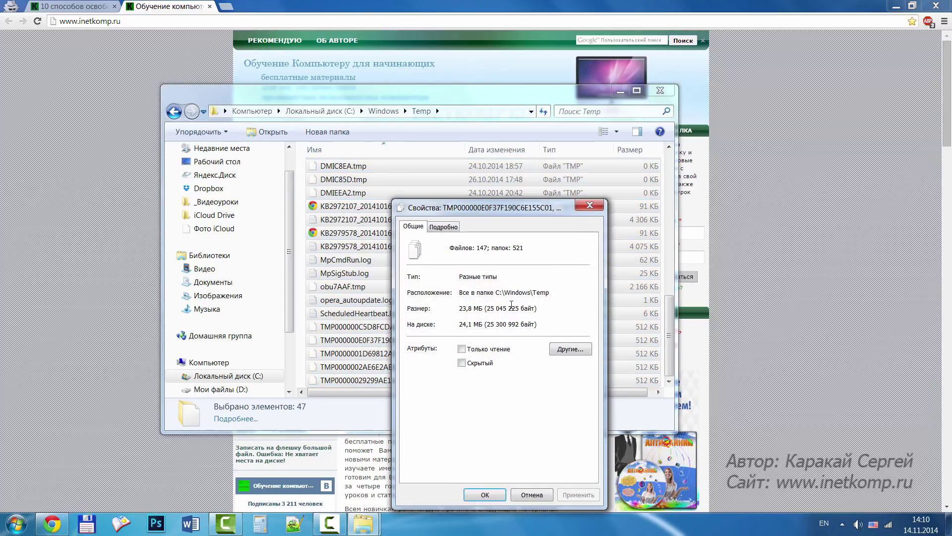
click(589, 205)
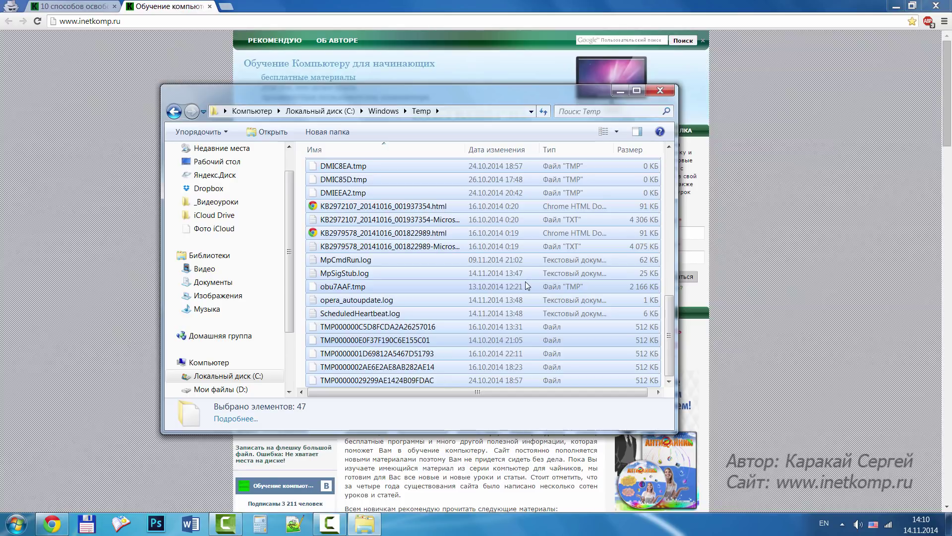
key(shift+Delete)
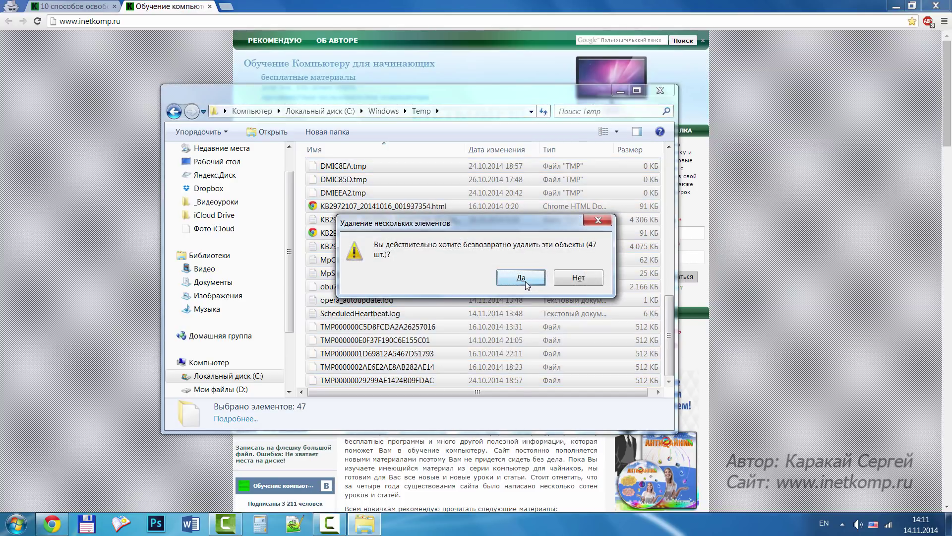
click(525, 281)
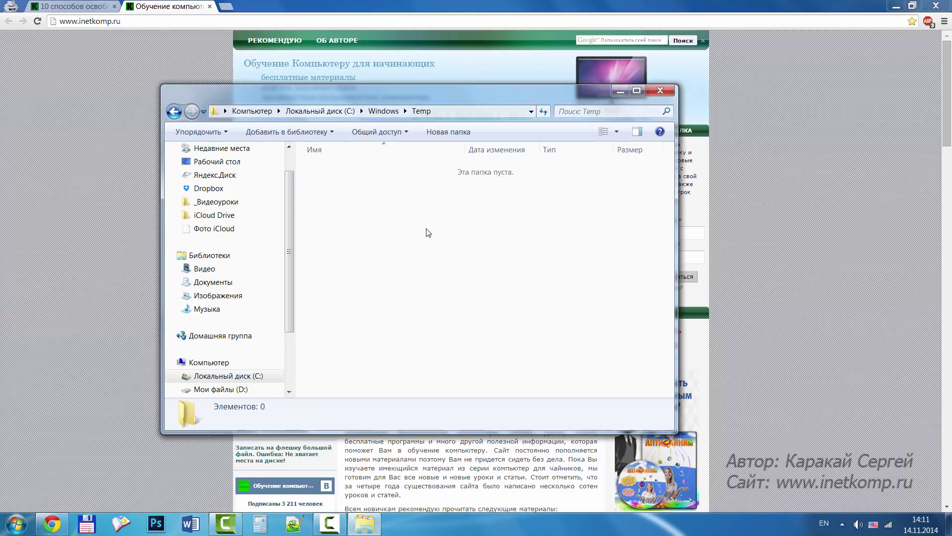
click(660, 90)
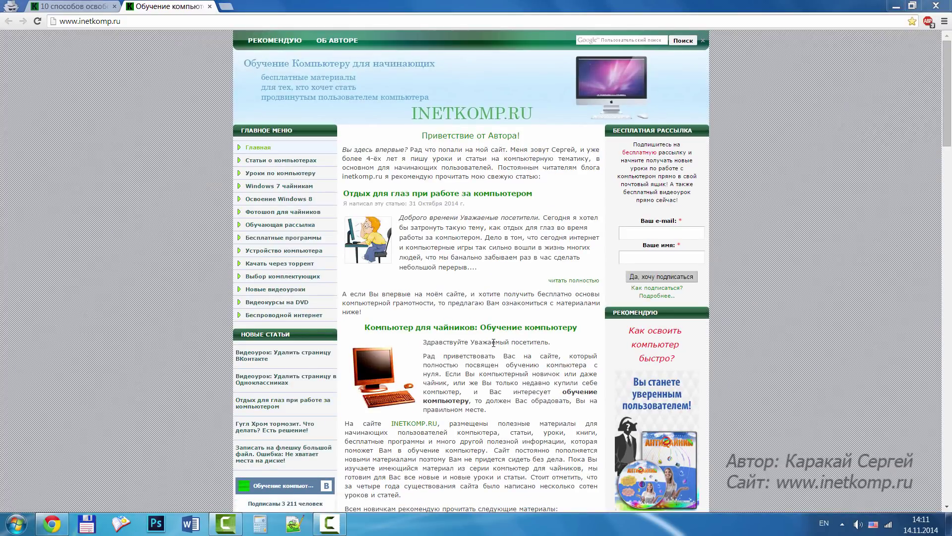
Open the user account's temporary files folder by running %TEMP%
key(super+r)
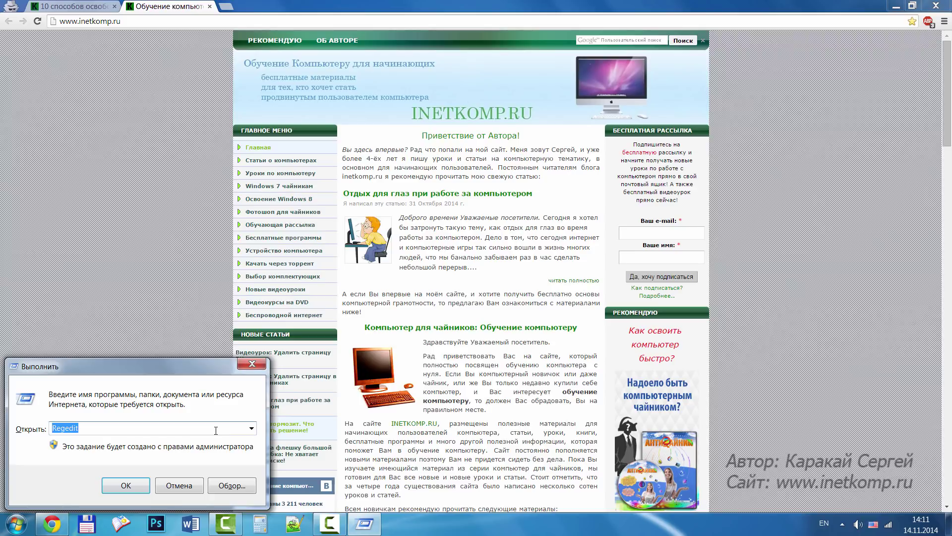
text(%TE)
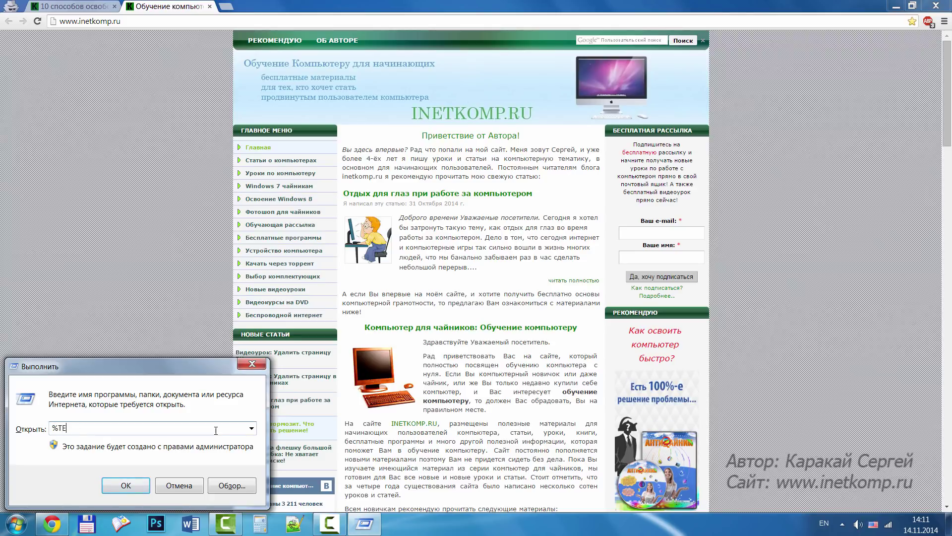
text(MP)
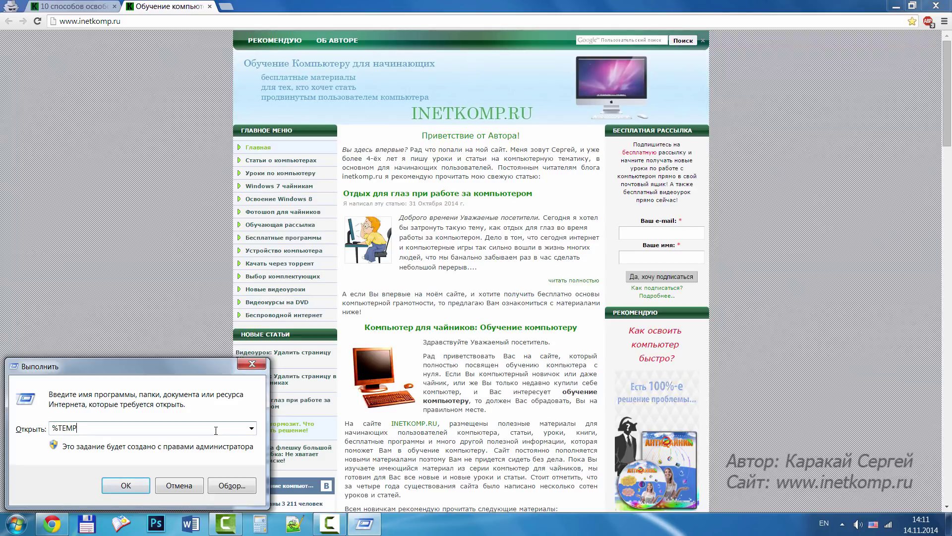
text(%)
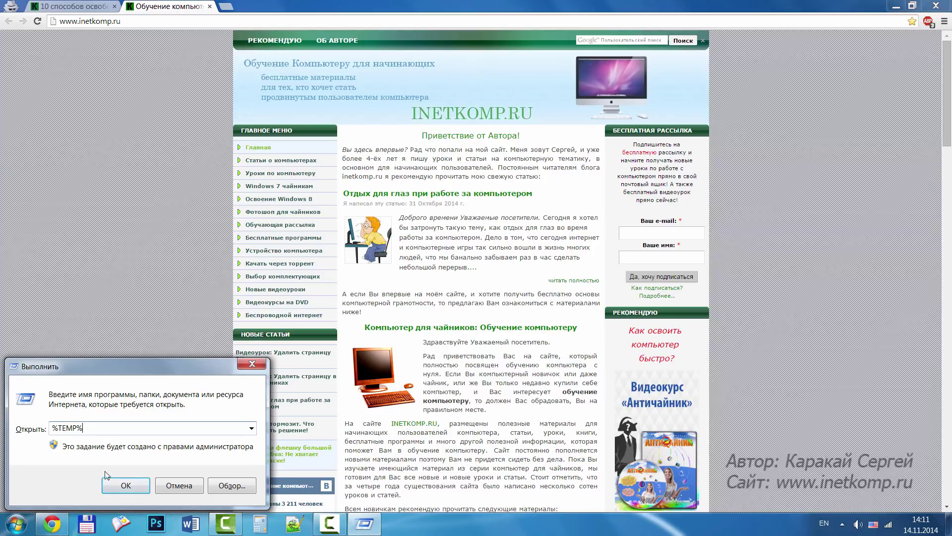
click(126, 486)
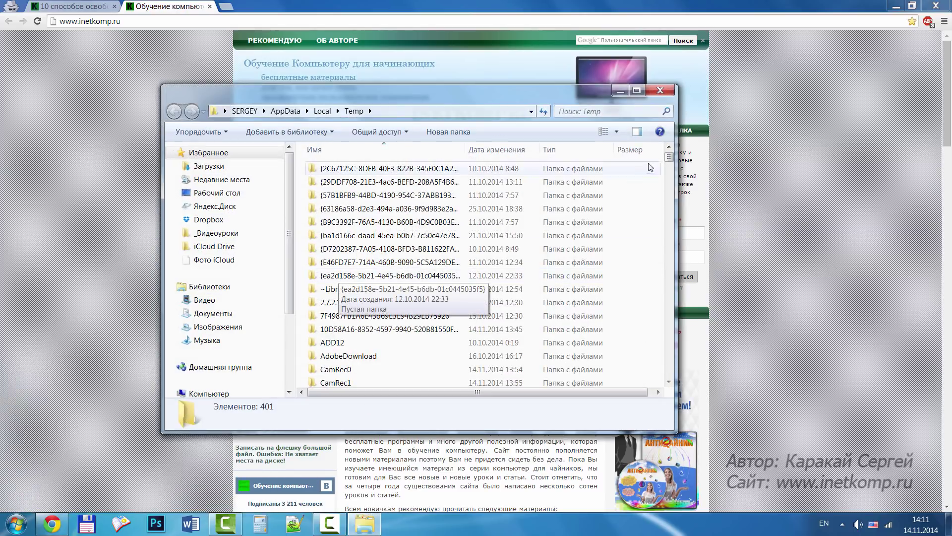
Check the combined size of all items in the user's Temp folder and permanently delete them
drag(669, 158, 660, 349)
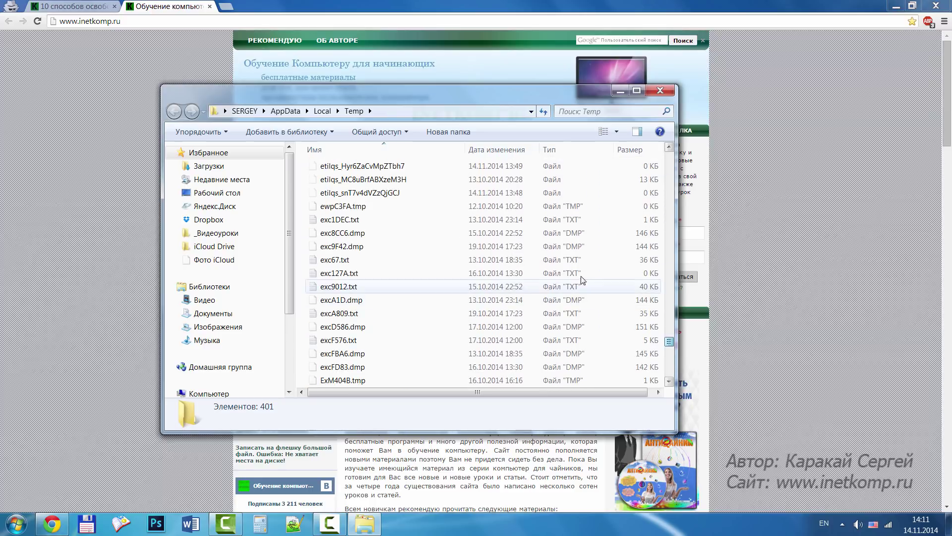
key(ctrl+a)
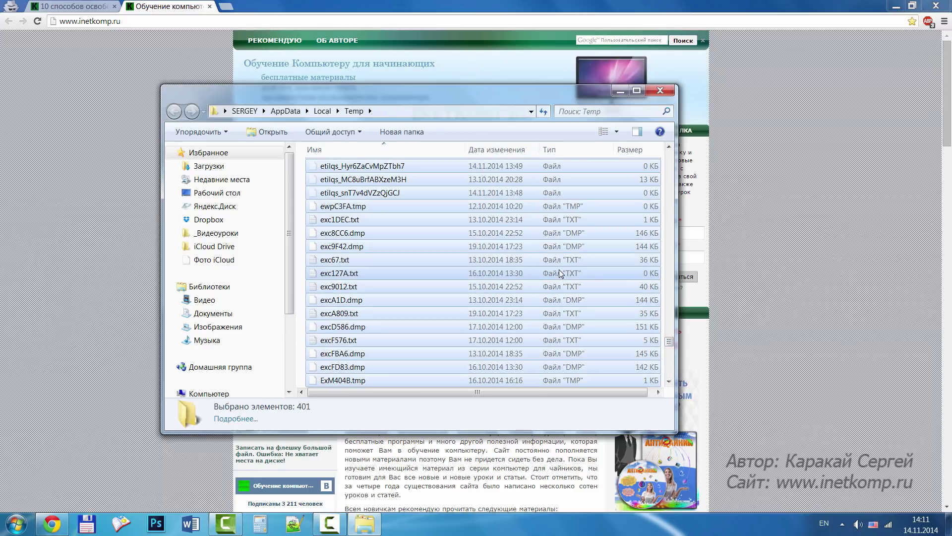
right_click(522, 259)
click(581, 436)
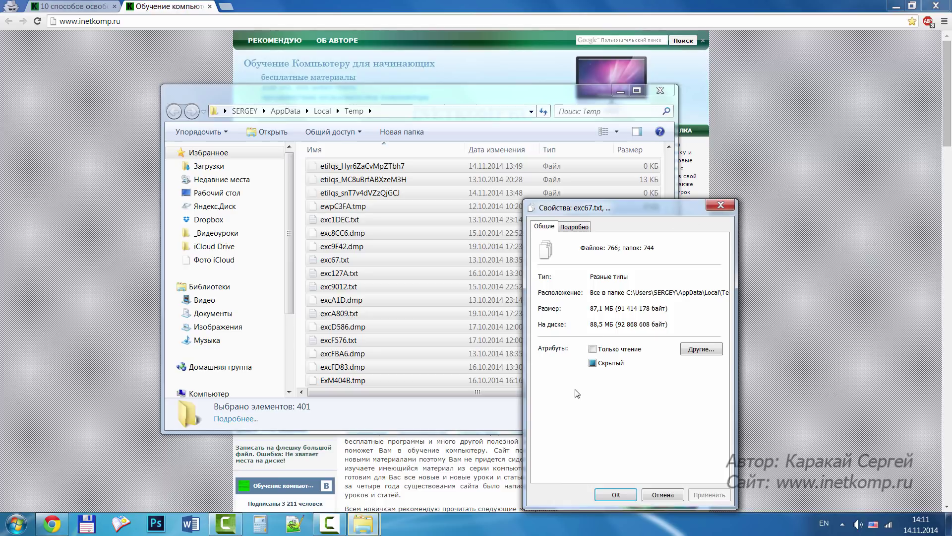
drag(609, 208, 526, 175)
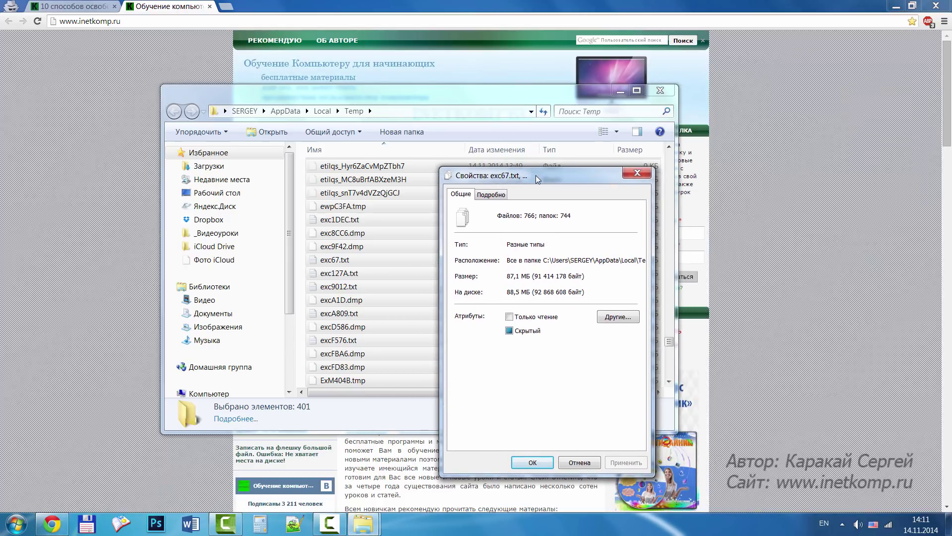
drag(521, 282, 507, 278)
click(637, 173)
key(shift+Delete)
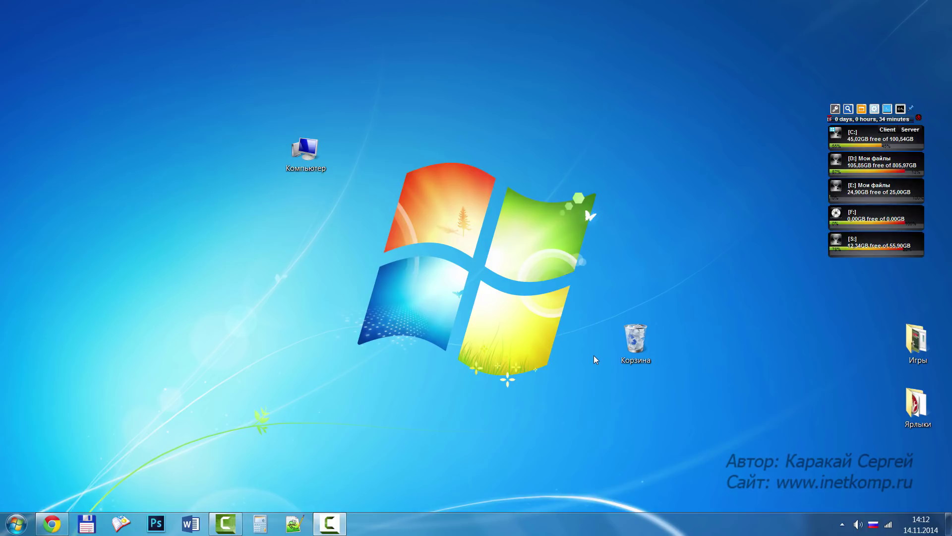
Open the properties of Локальный диск (C:) and start Очистка диска for it
double_click(314, 166)
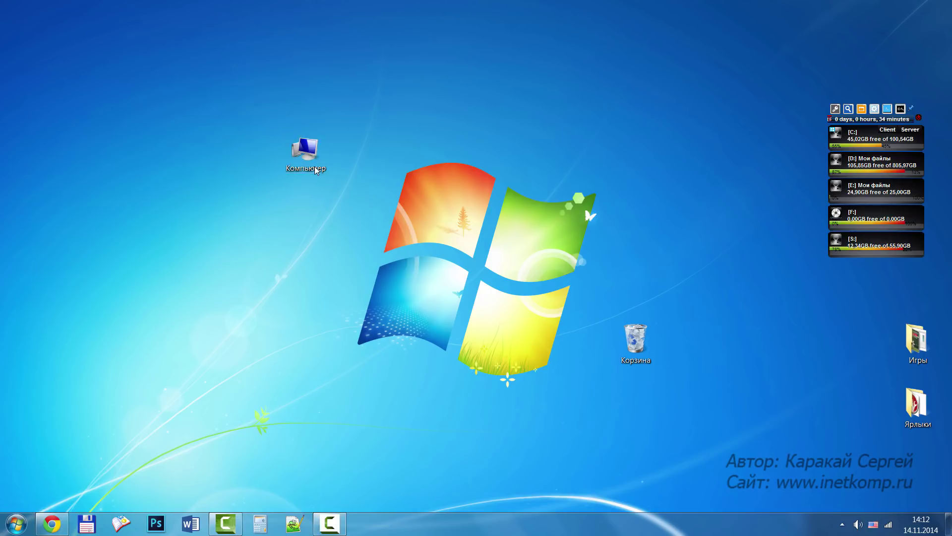
click(386, 182)
right_click(387, 183)
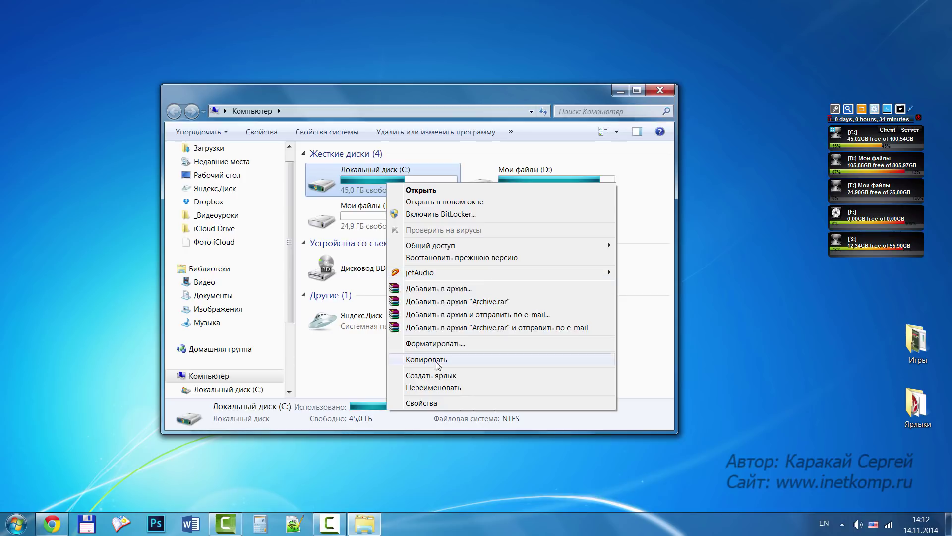
click(422, 403)
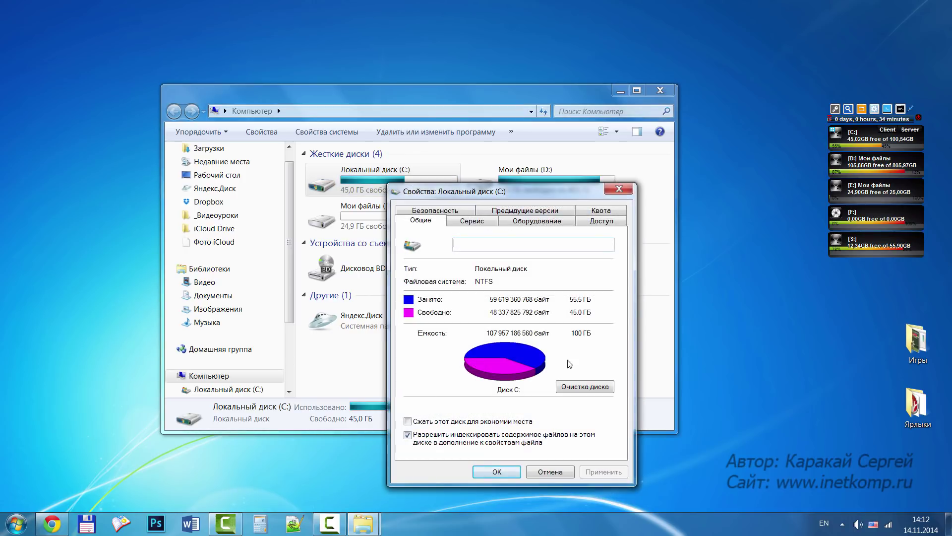
click(582, 390)
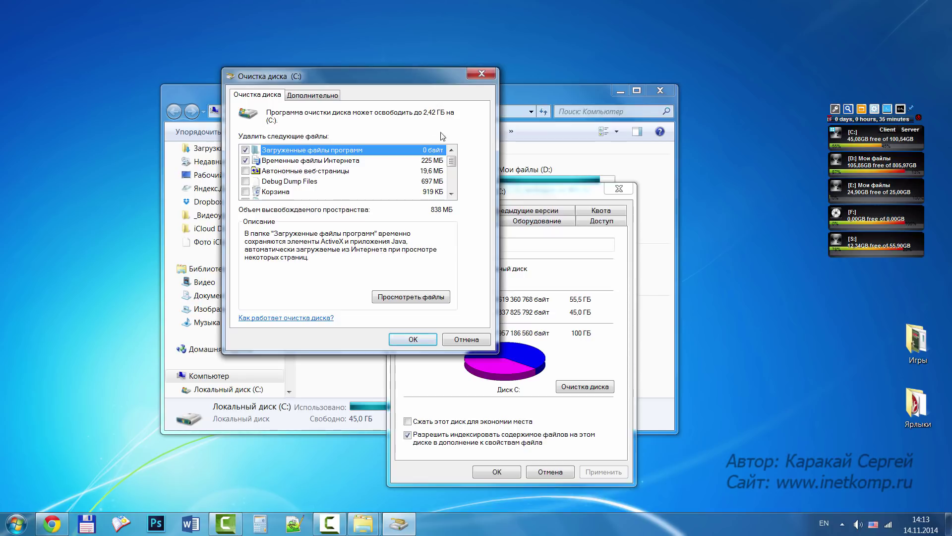
Include Автономные веб-страницы, Debug Dump Files, Корзина and the update package backup files in the disk cleanup
click(451, 194)
click(245, 160)
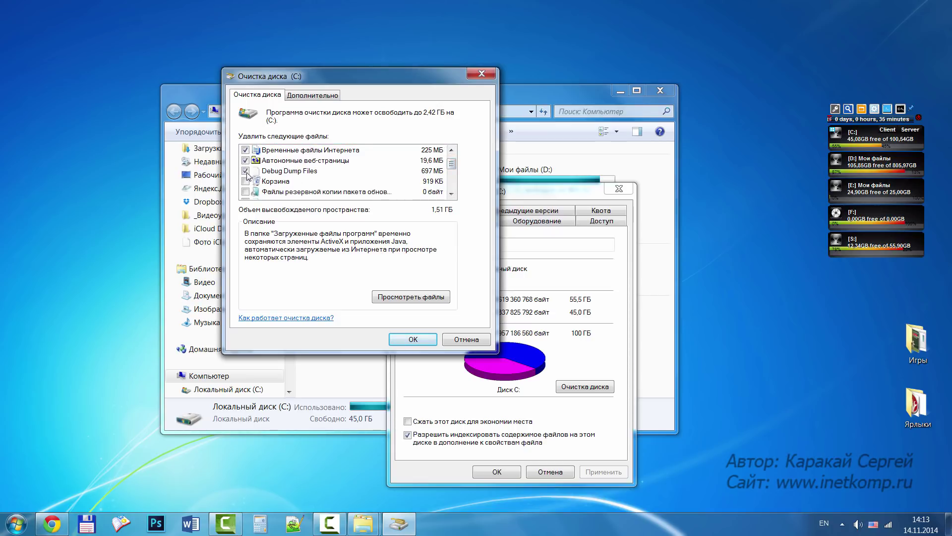
click(245, 181)
click(245, 192)
Include Настройка файлов журнала, the system error memory dump and minidump files, and Временные файлы in the cleanup
scroll(253, 184, down, 1)
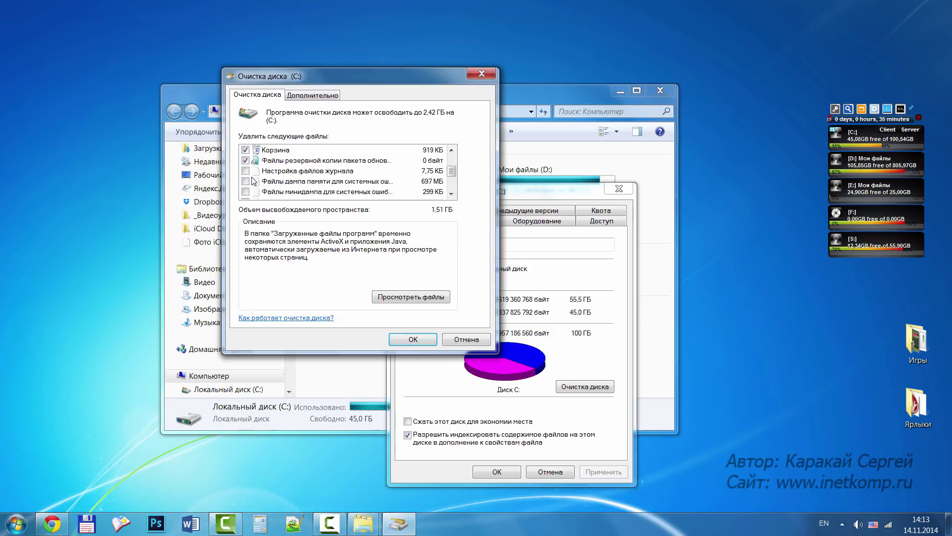
click(245, 171)
click(245, 181)
scroll(274, 177, down, 1)
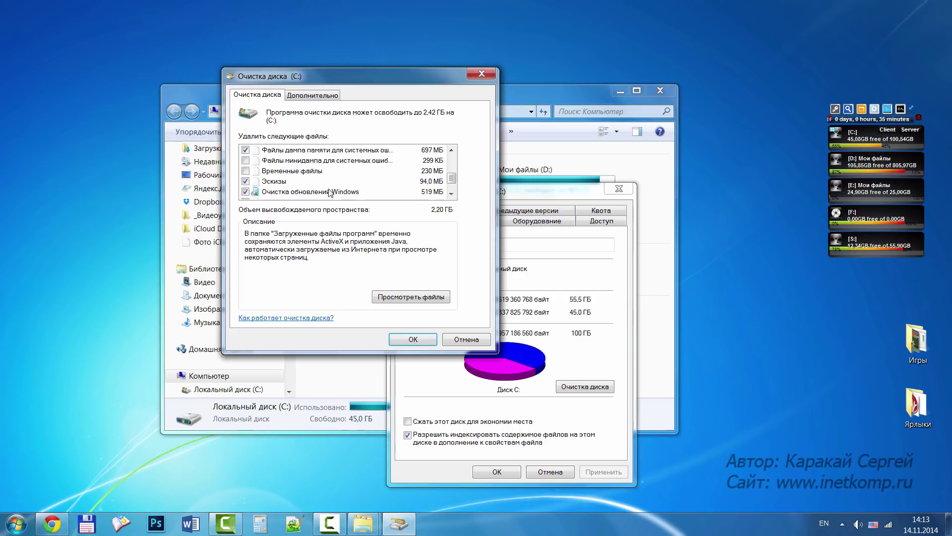
click(246, 171)
click(246, 160)
Review the selected cleanup categories and run the cleanup of drive C:, confirming permanent deletion of the files
scroll(245, 163, down, 1)
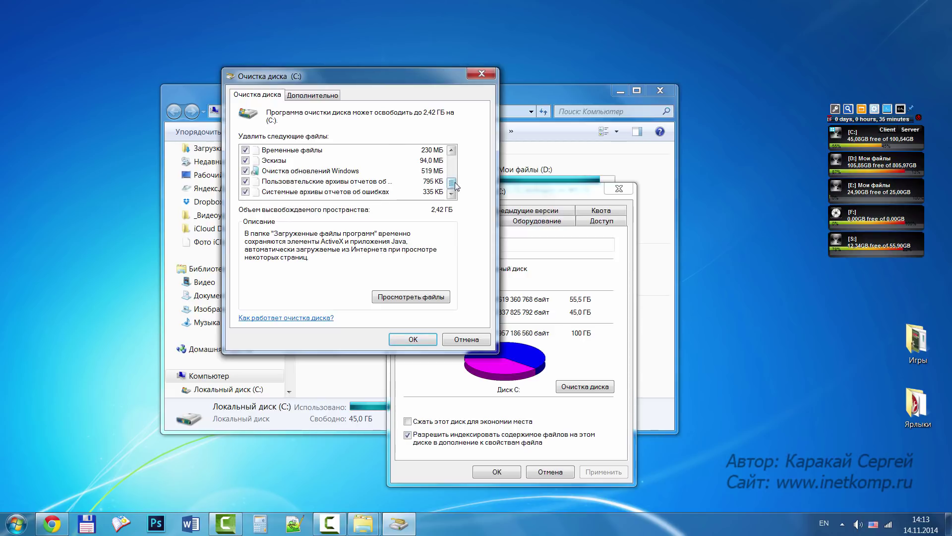
drag(452, 183, 453, 163)
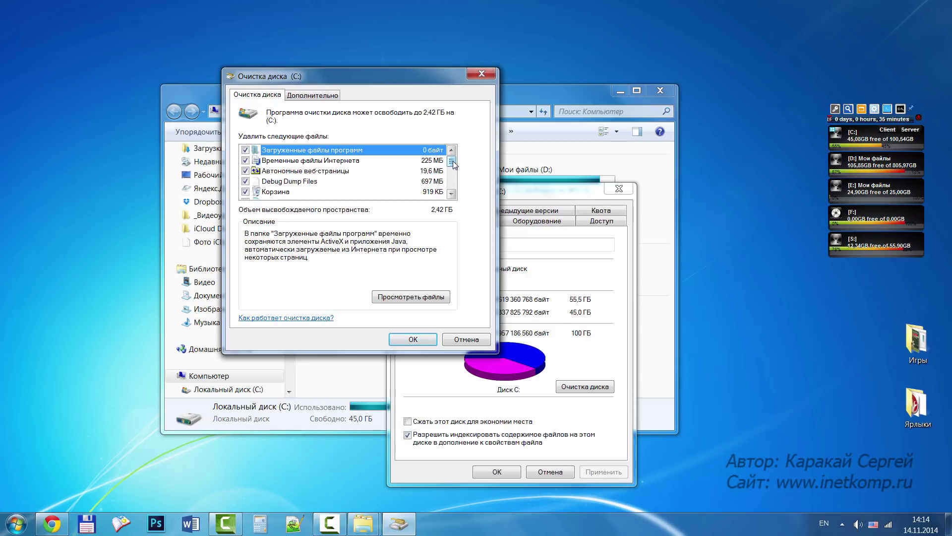
drag(453, 165, 452, 185)
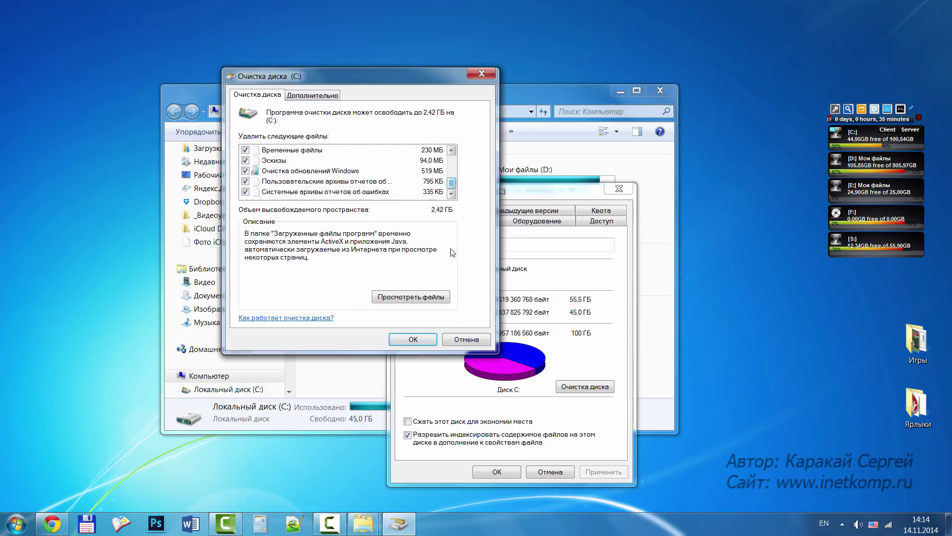
click(413, 339)
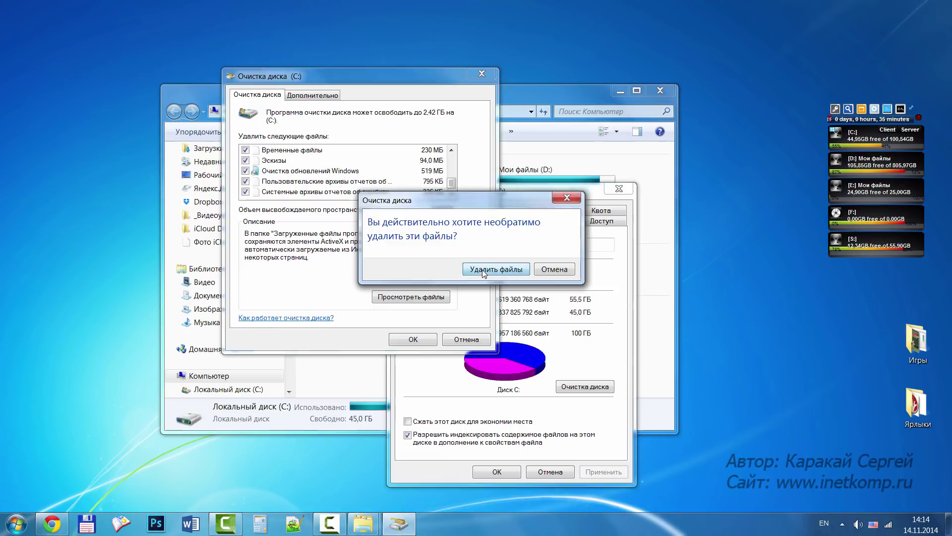
click(483, 269)
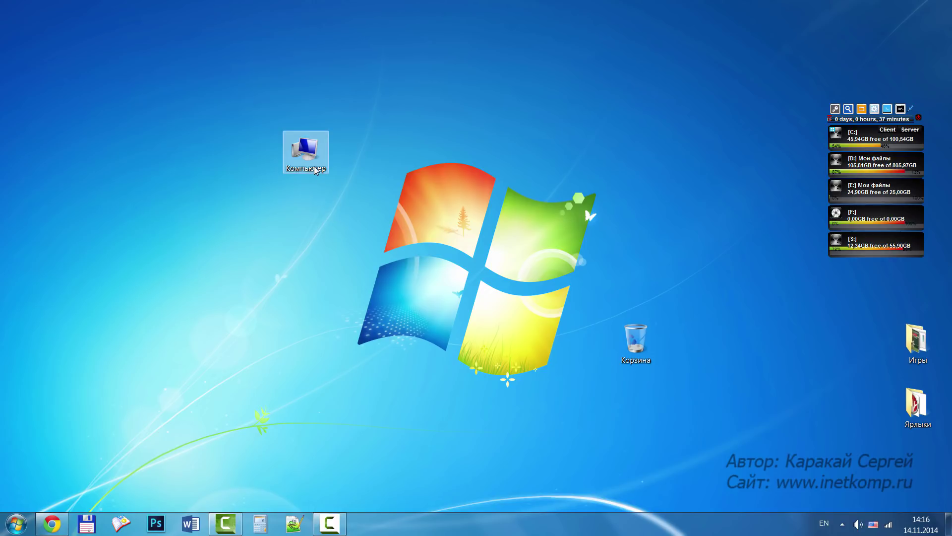
Open the Виртуальная память settings from the advanced performance options in the computer's system properties
right_click(315, 169)
click(348, 285)
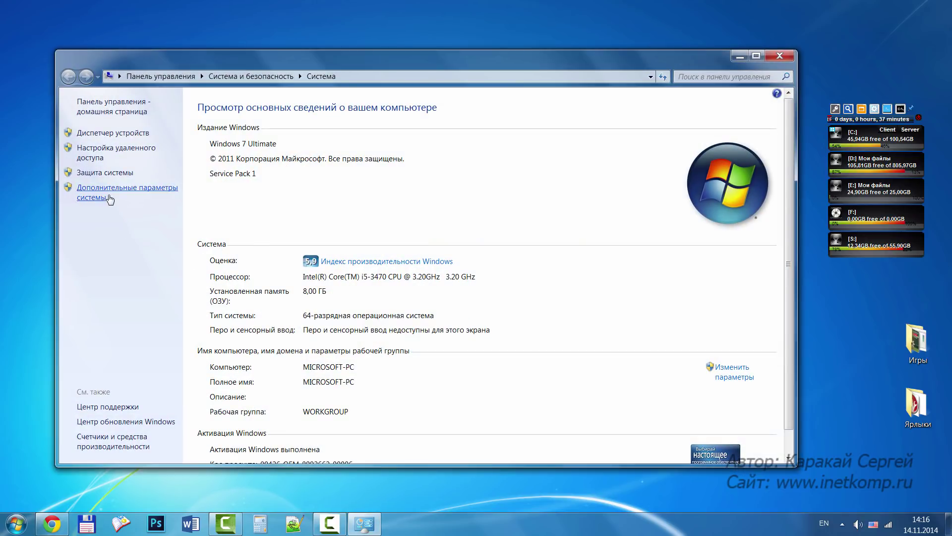
click(107, 198)
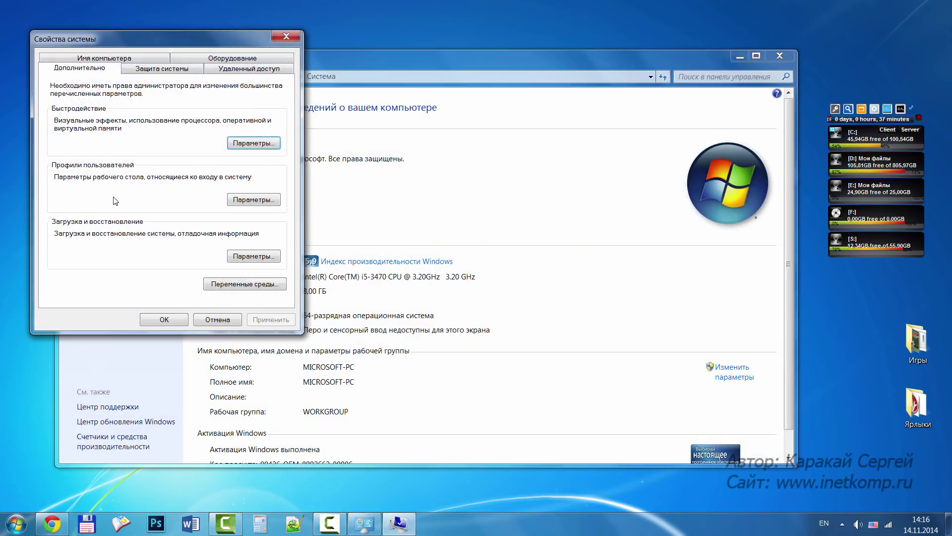
click(254, 143)
click(209, 124)
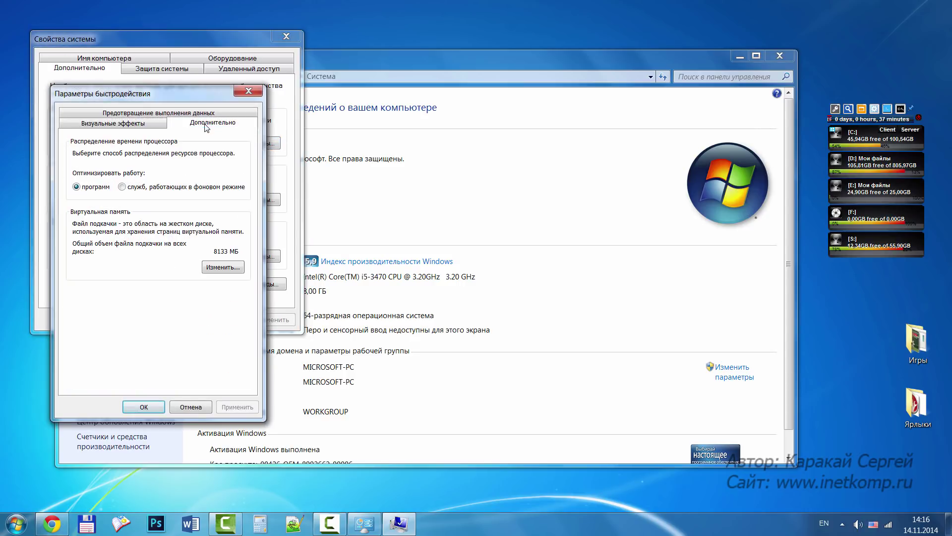
click(223, 267)
drag(180, 127, 450, 123)
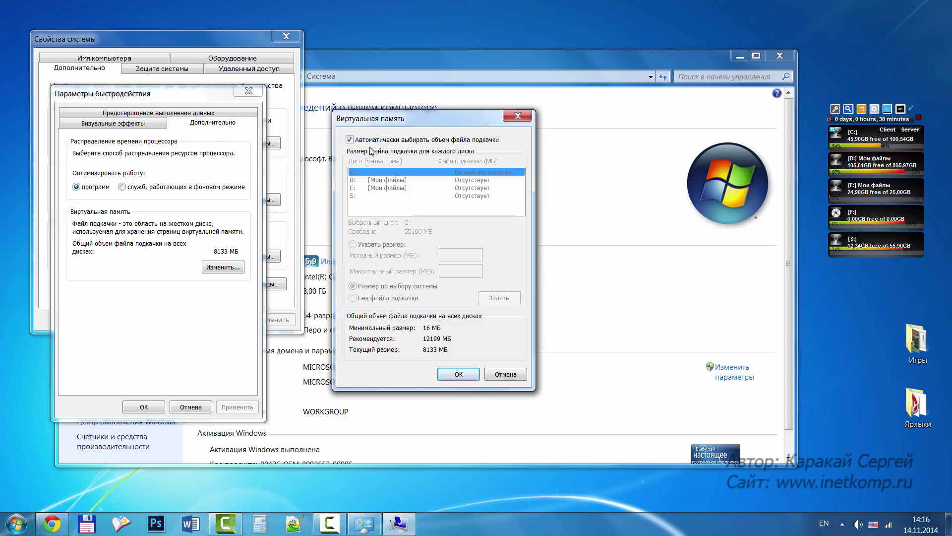
Turn off automatic paging file sizing and assign drive D: a custom paging file of 4000 MB initial and 7000 MB maximum size
click(350, 139)
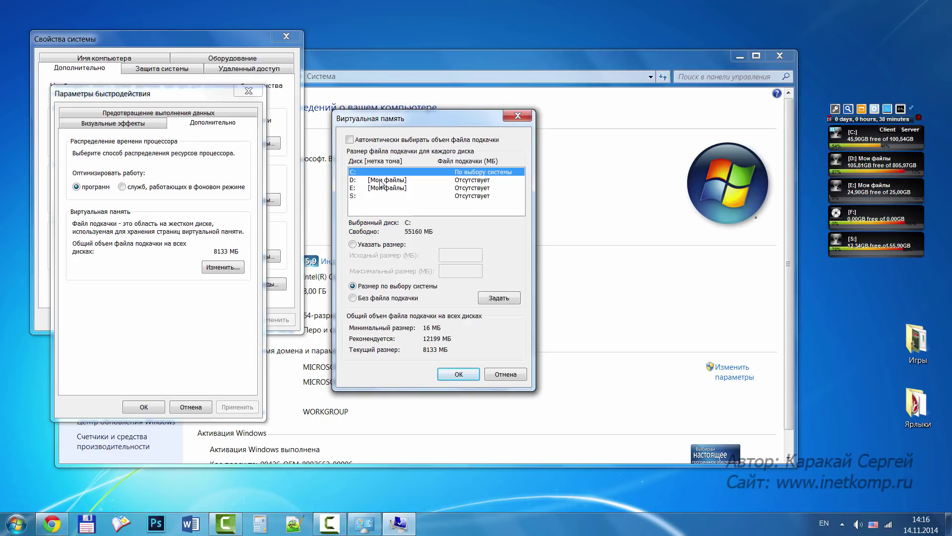
click(378, 180)
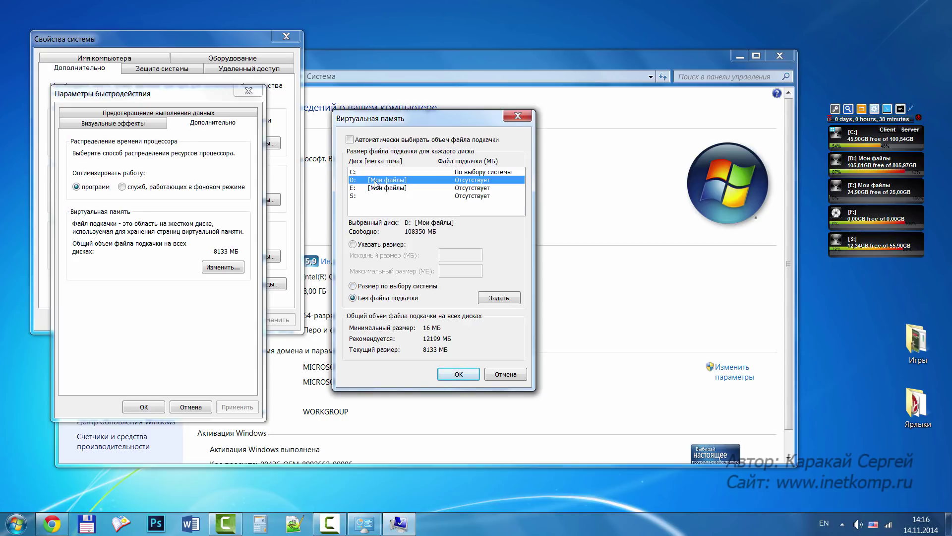
click(358, 247)
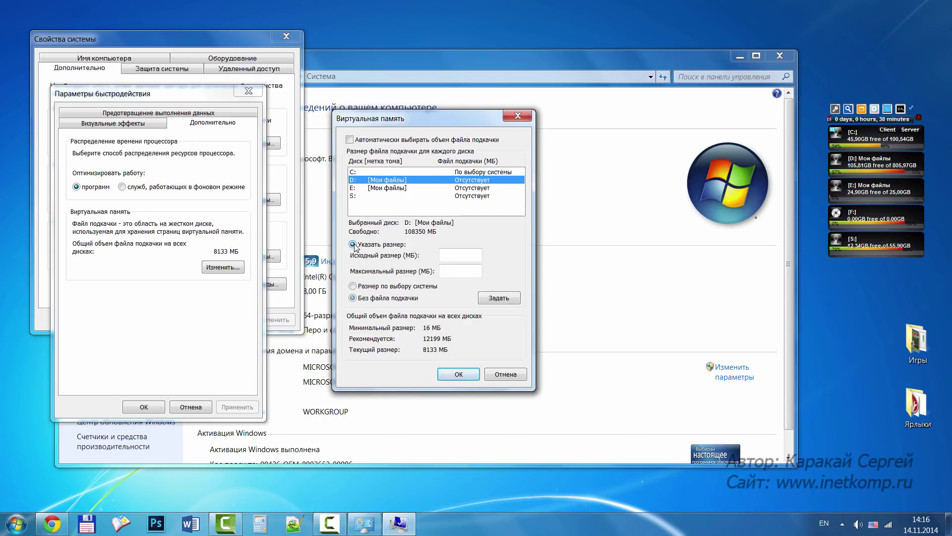
click(456, 255)
text(40)
click(476, 272)
text(7000)
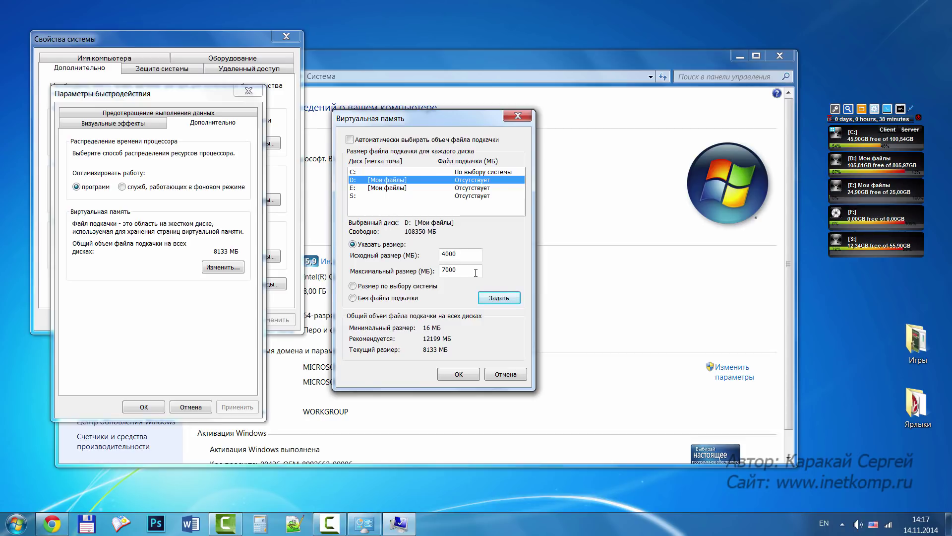
click(504, 302)
click(459, 374)
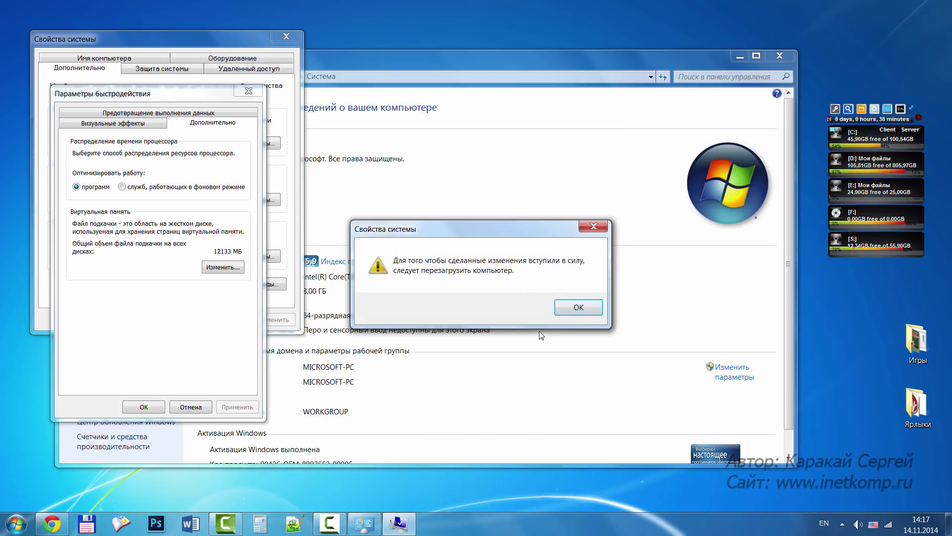
click(578, 307)
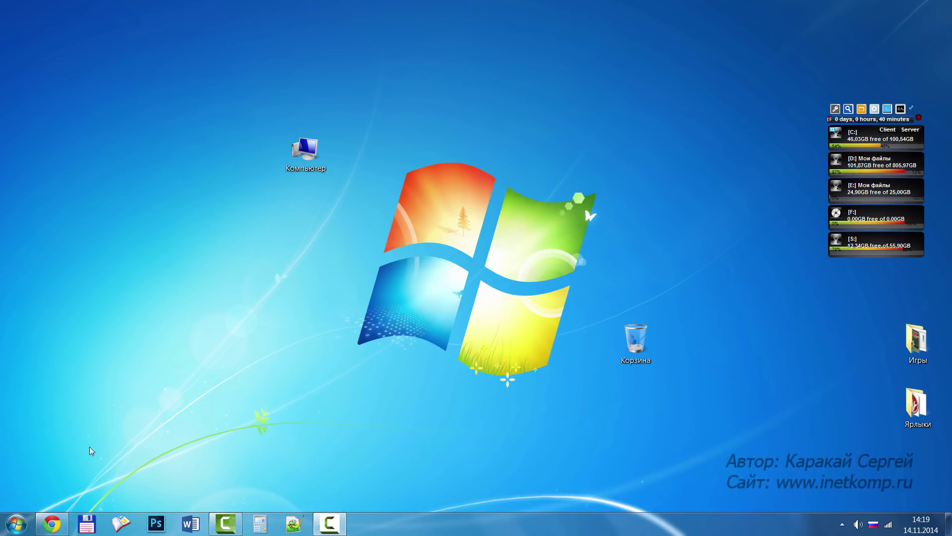
Switch to the article in Chrome and highlight the headings Файл подкачки and Режим гибернации
click(58, 519)
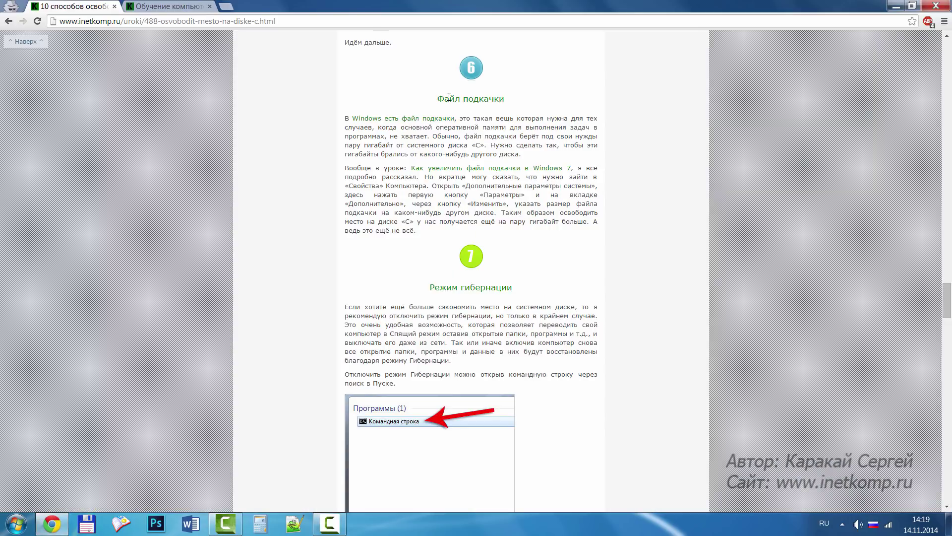
double_click(449, 97)
drag(449, 97, 488, 101)
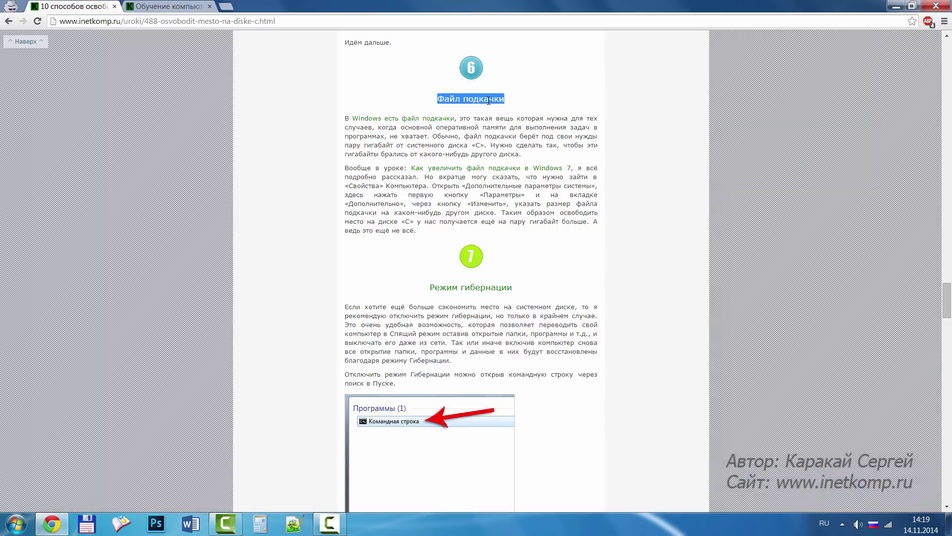
double_click(445, 286)
drag(444, 286, 487, 289)
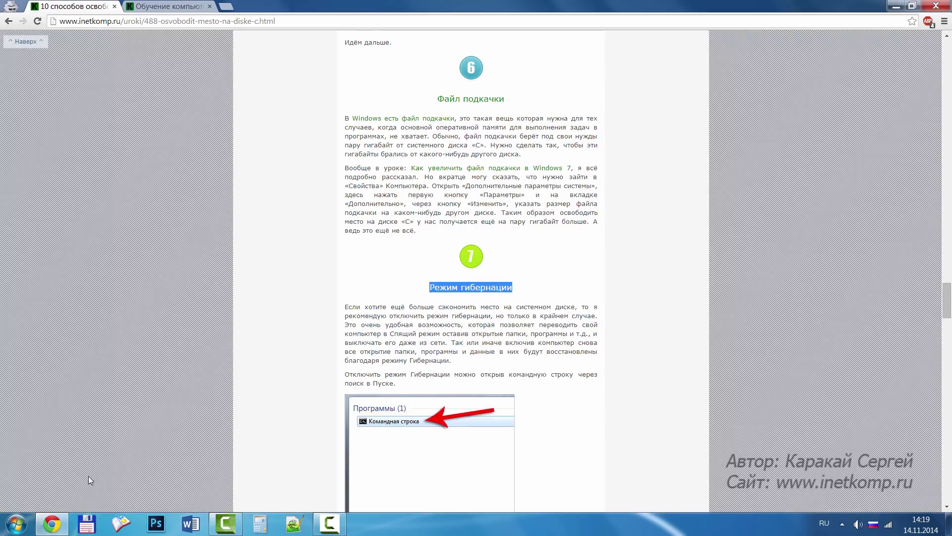
Find Командная строка by searching for "Командная" and run it as administrator
click(16, 524)
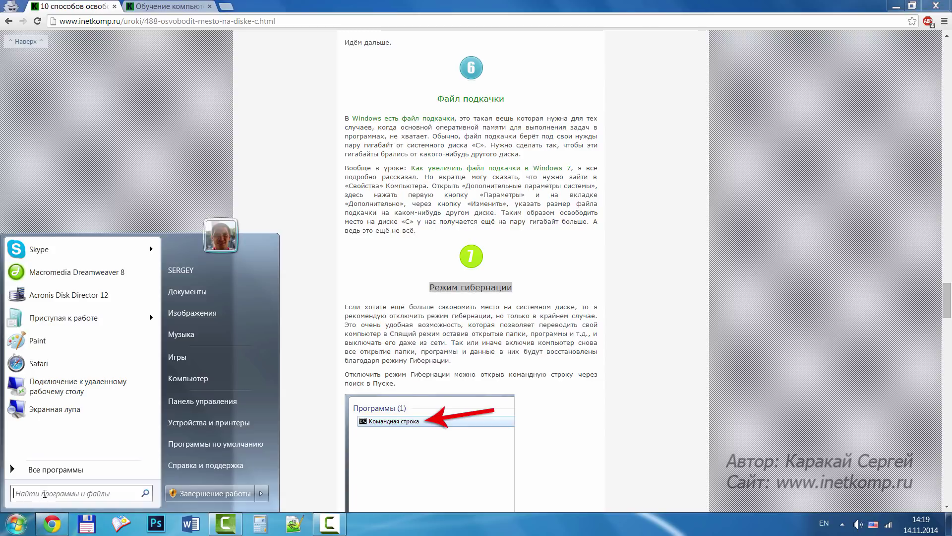
text(r)
key(BackSpace)
key(alt+shift)
text(Команд)
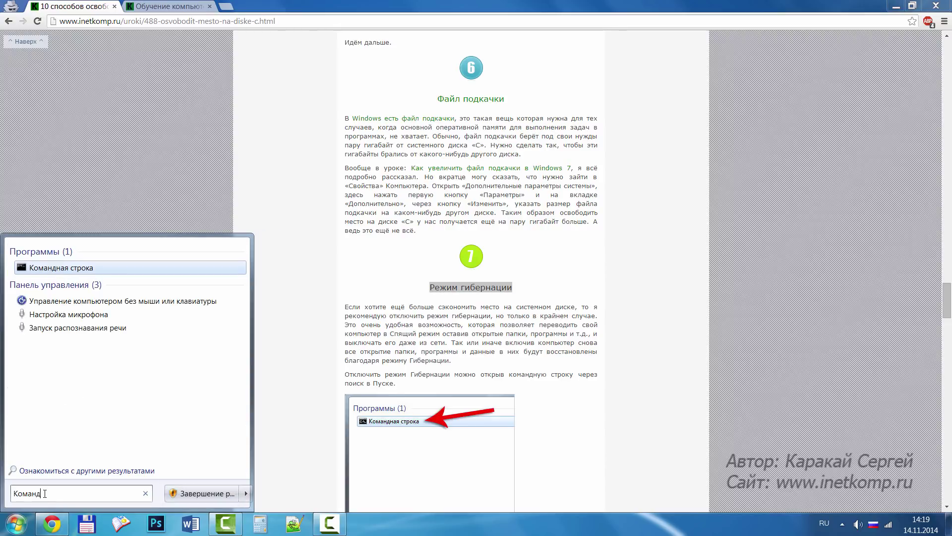
text(ная)
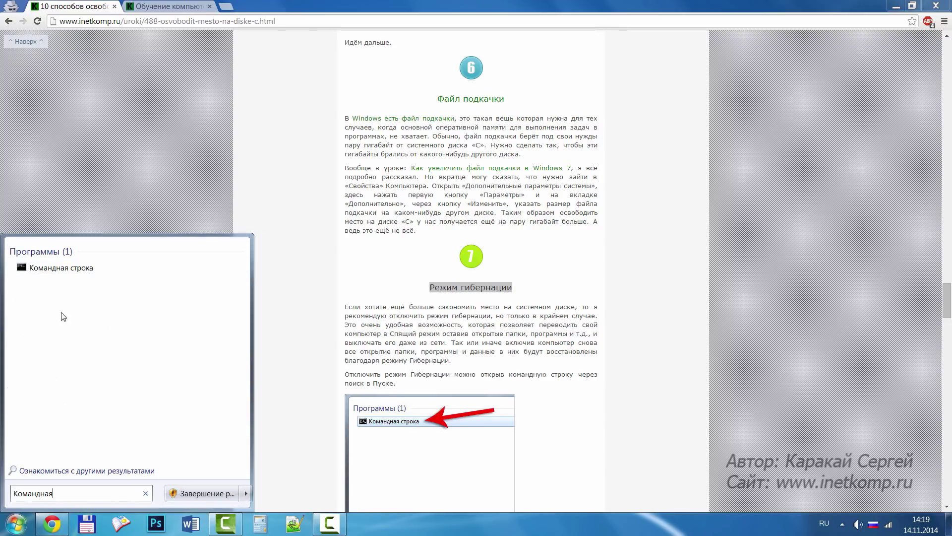
right_click(80, 272)
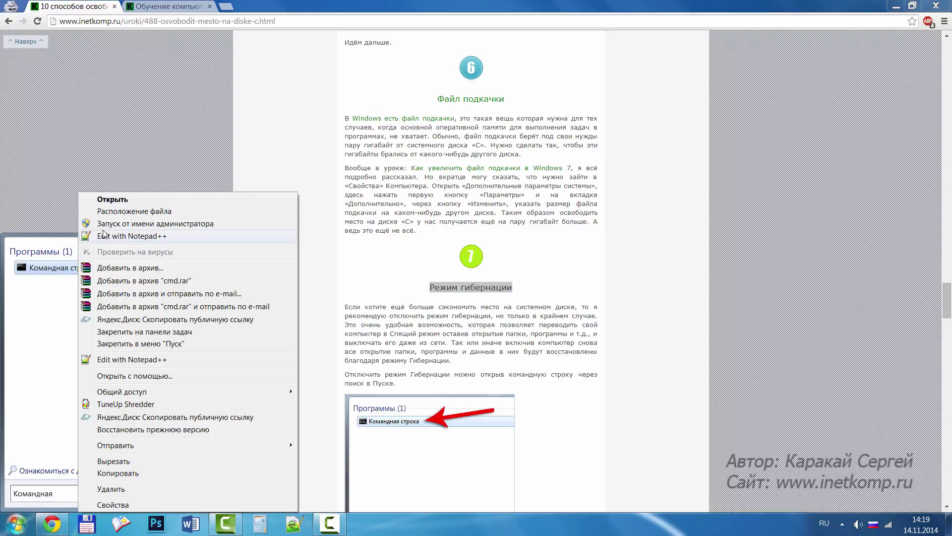
click(119, 224)
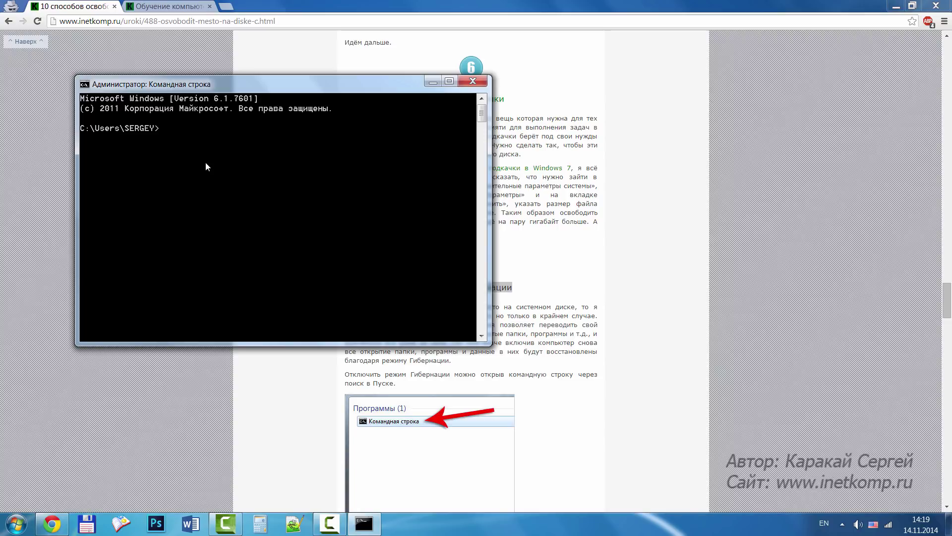
Enter the command powercfg.exe -h off to disable hibernation
text(powercfg)
text(xe -h -of)
key(BackSpace)
key(BackSpace)
text(off)
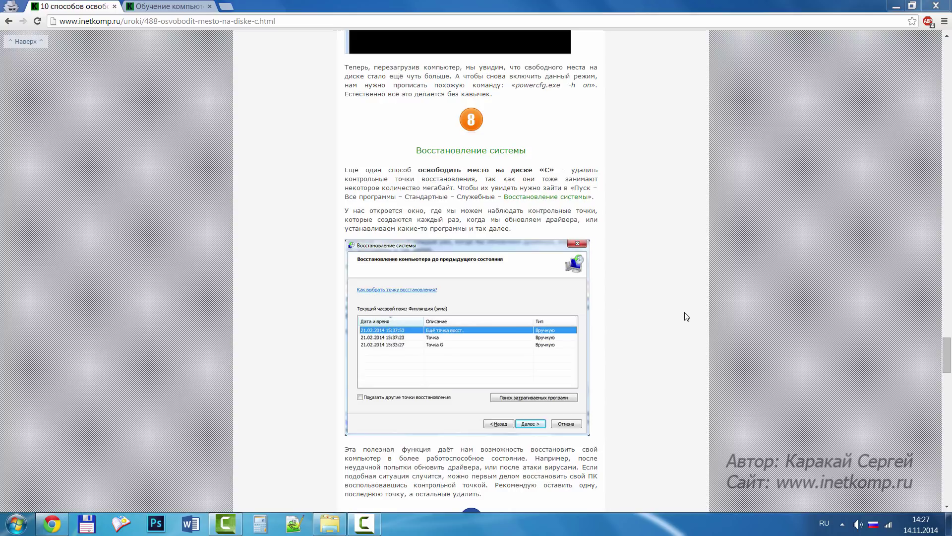
Open the Защита системы settings from the computer's properties and move the dialog clear of the sidebar links
click(17, 523)
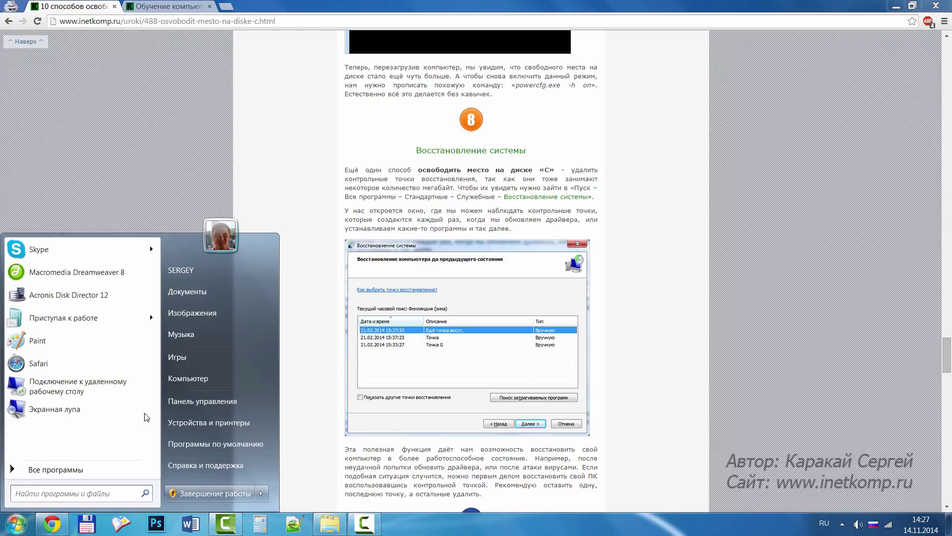
right_click(217, 383)
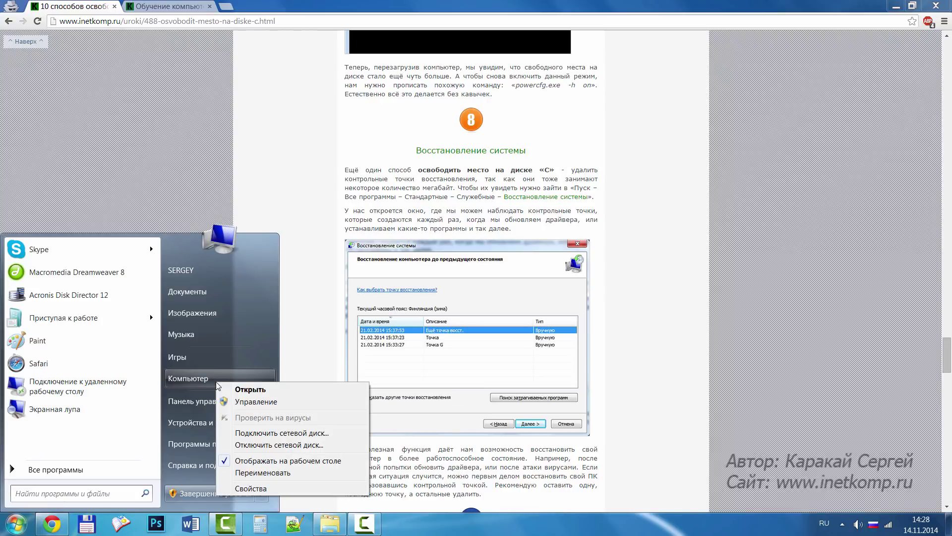
click(249, 489)
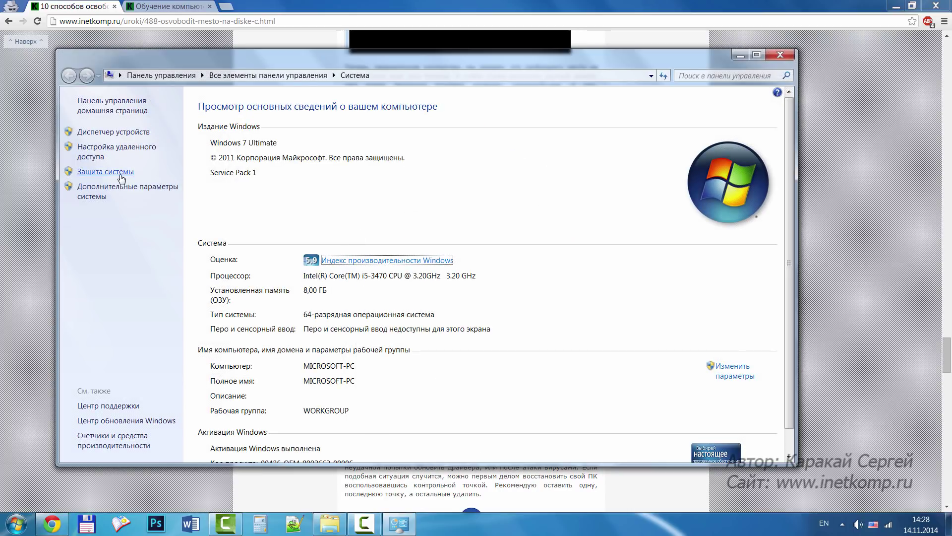
click(120, 173)
drag(173, 30, 416, 82)
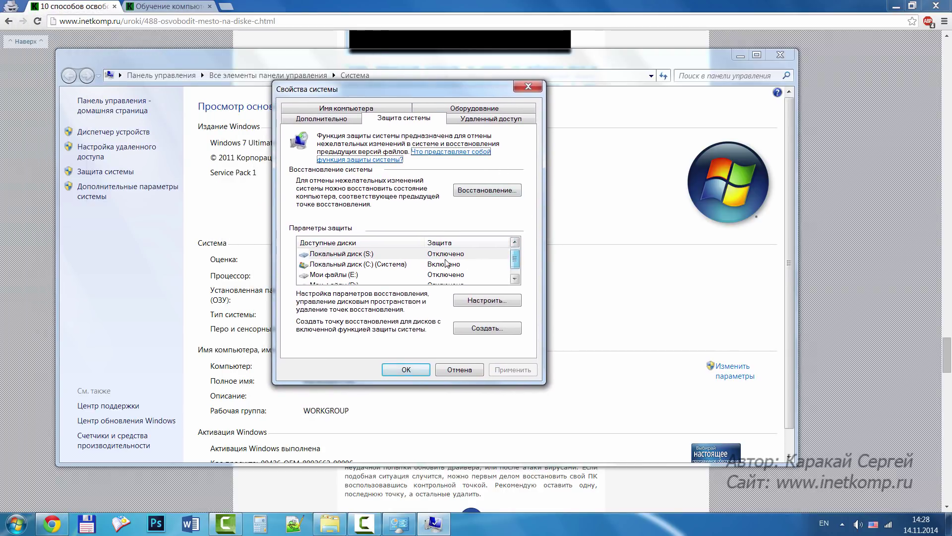
Disable system protection for Локальный диск (C:), confirm the removal of its restore points, and close the system windows
click(392, 265)
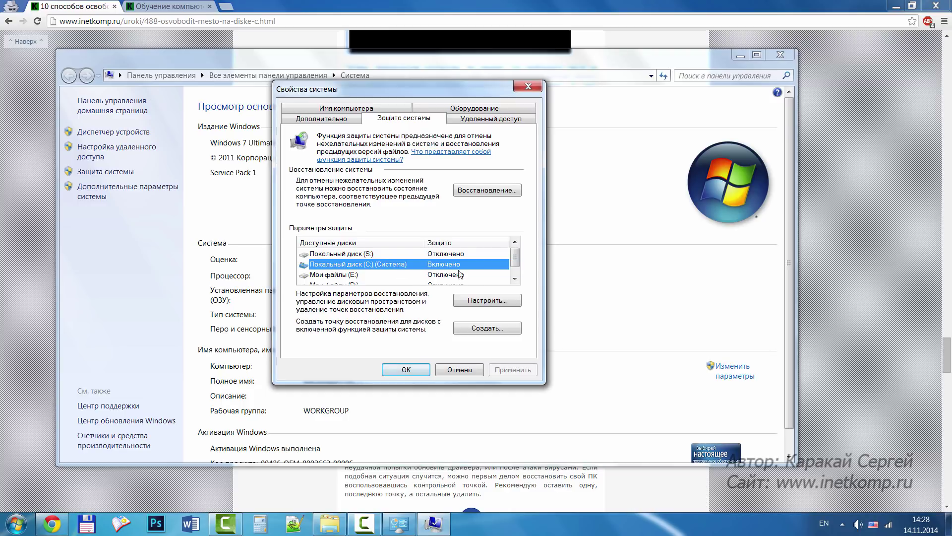
click(472, 301)
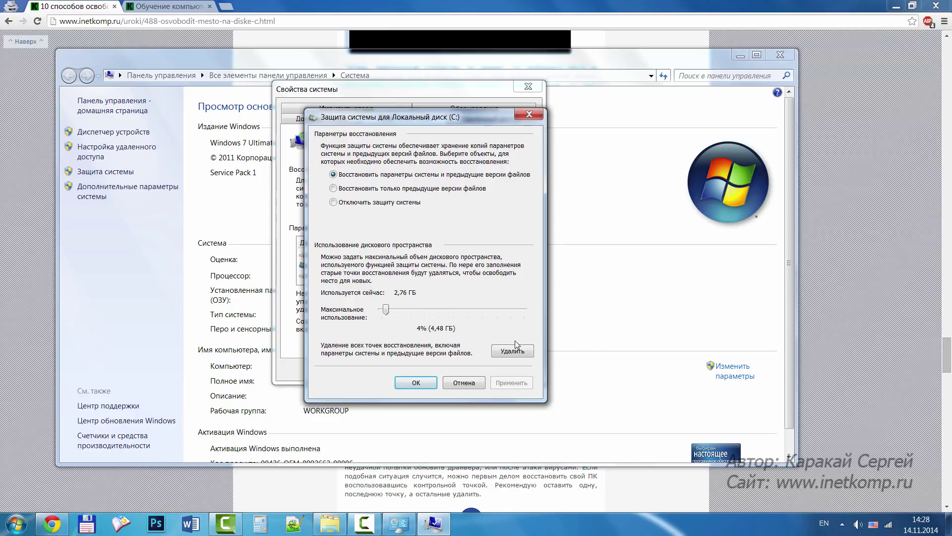
click(360, 203)
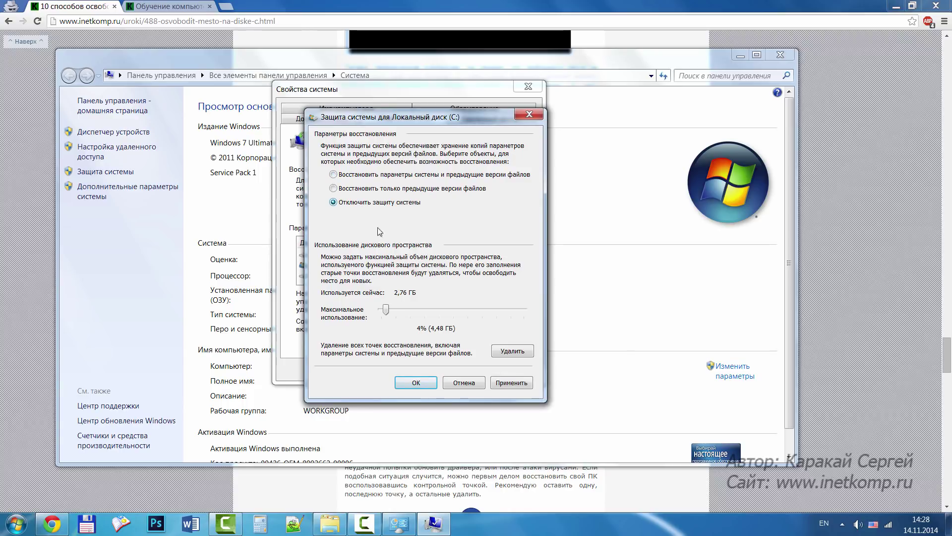
click(512, 384)
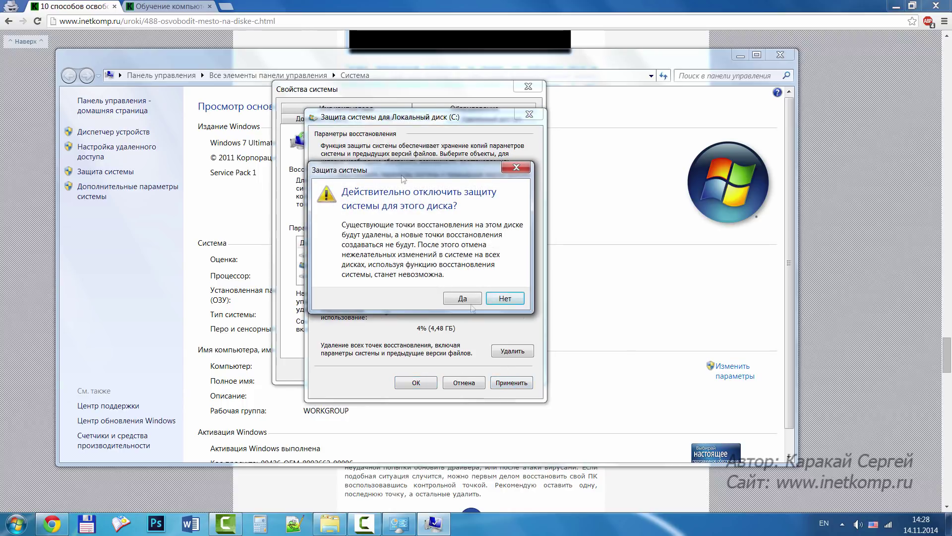
click(457, 299)
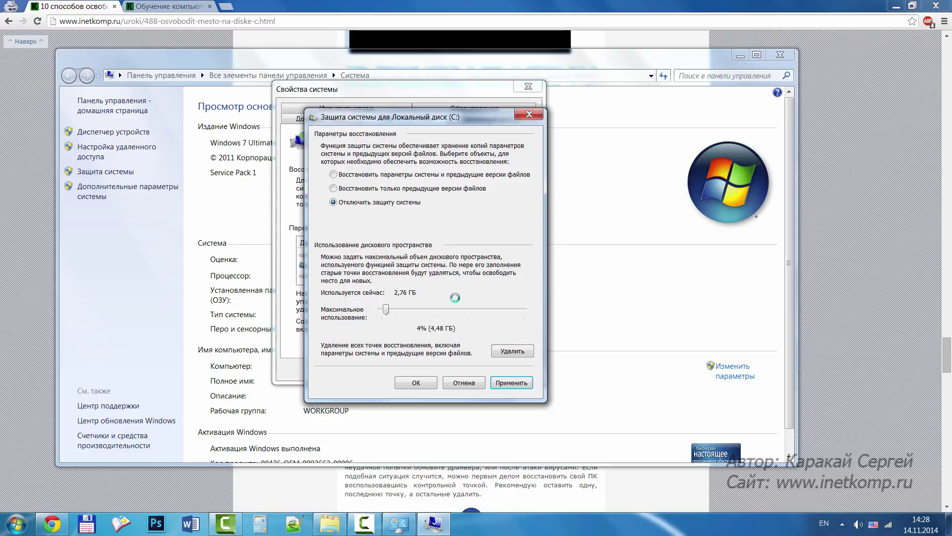
click(428, 384)
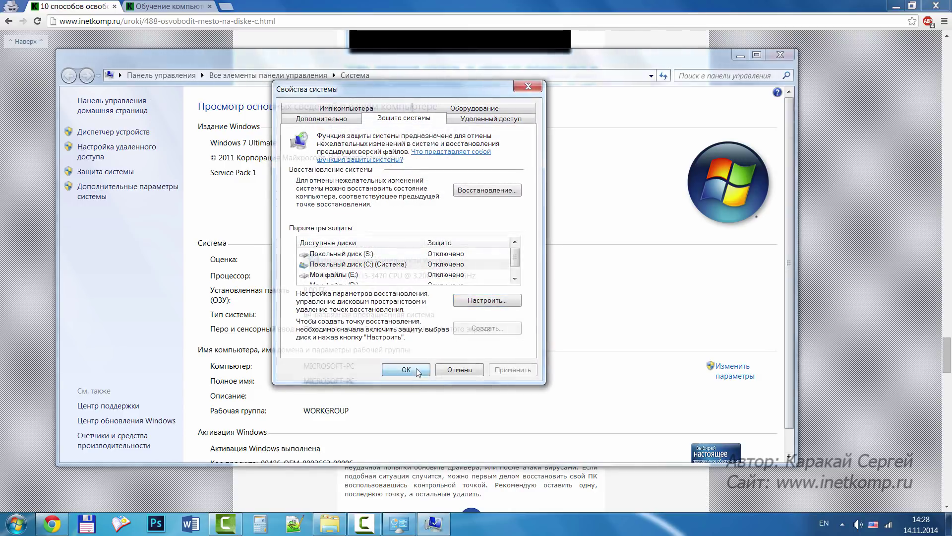
click(415, 368)
click(781, 54)
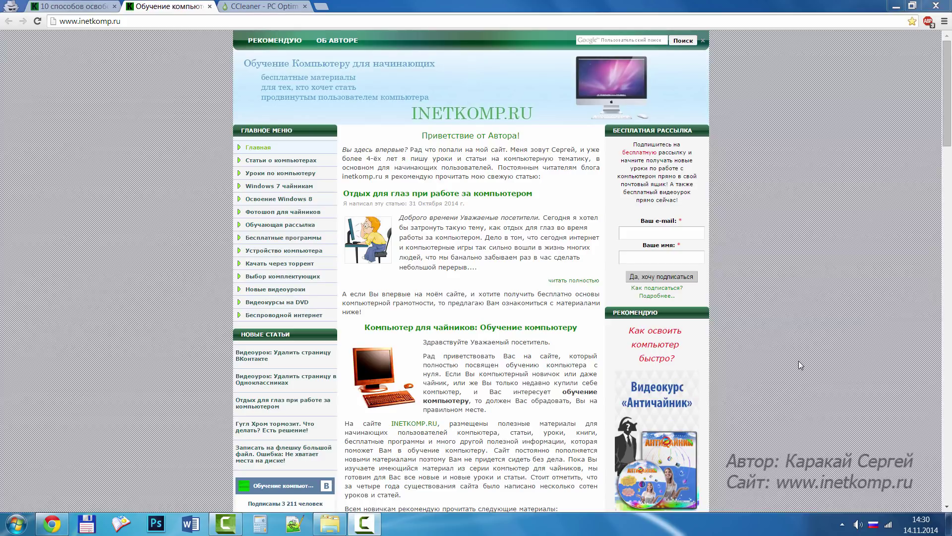
Bring up the CCleaner web page and examine CCleaner's application cleaning list, registry checks and program removal tools, returning to Очистка
click(263, 5)
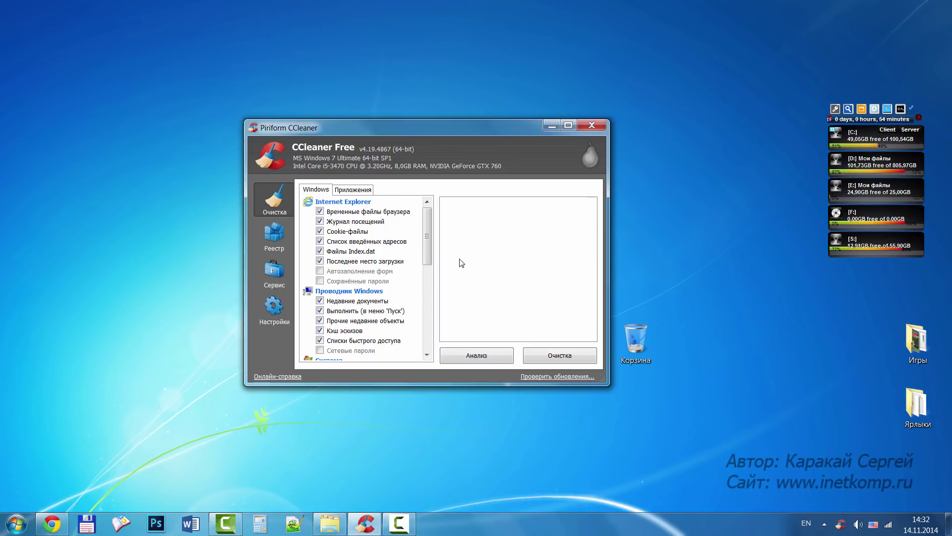
click(369, 194)
drag(427, 222, 434, 332)
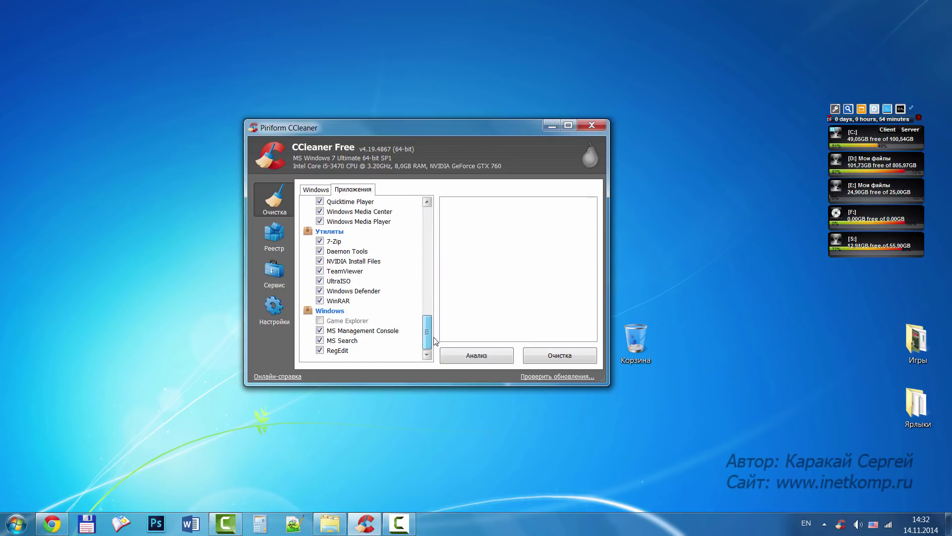
click(282, 246)
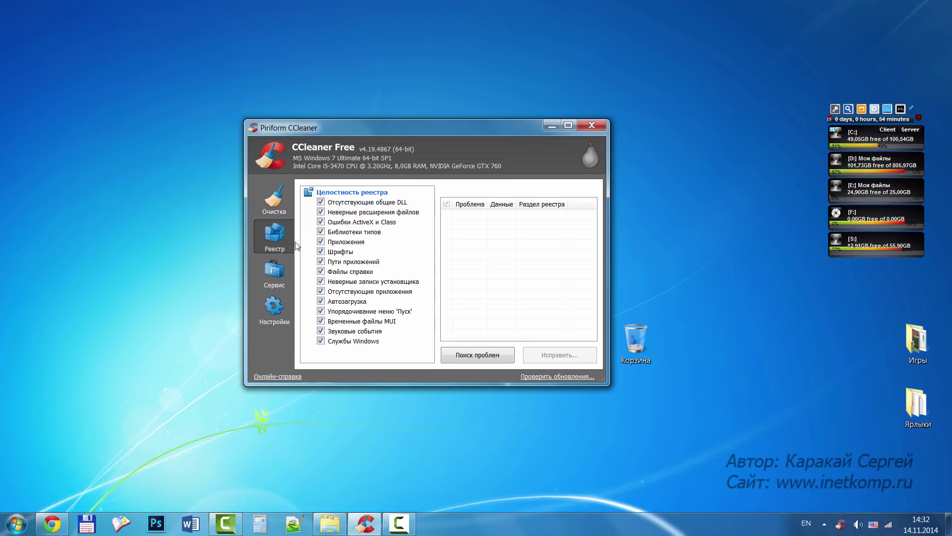
click(278, 278)
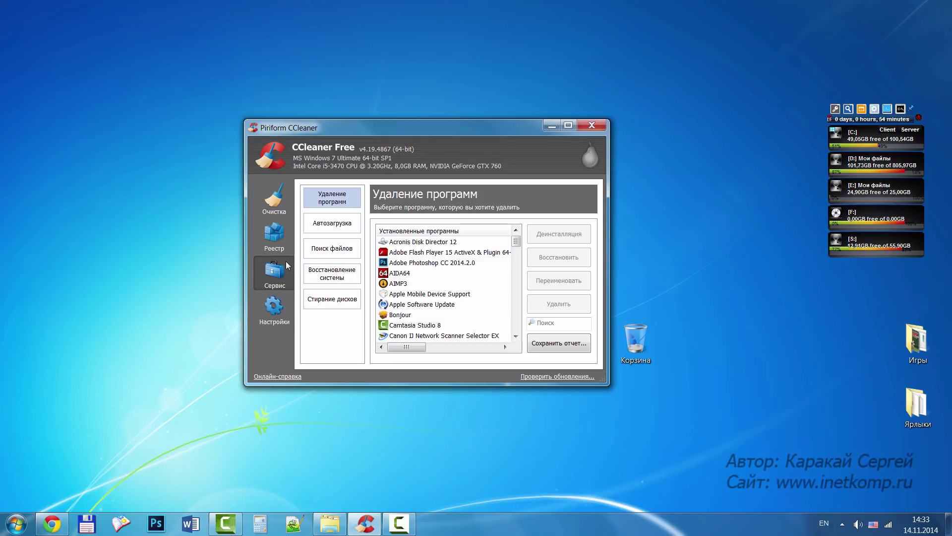
click(280, 209)
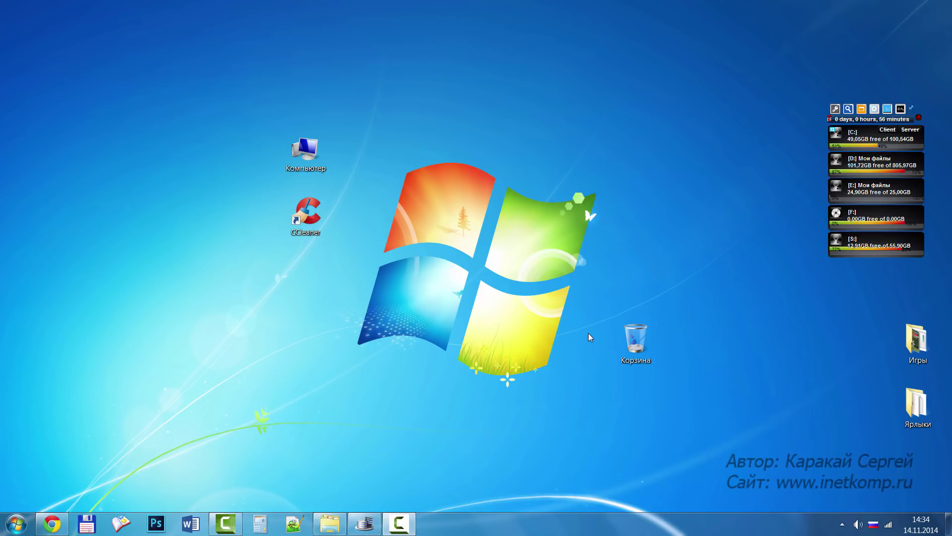
Check the free space of Локальный диск (C:) in Компьютер and close the window
key(super+e)
click(427, 208)
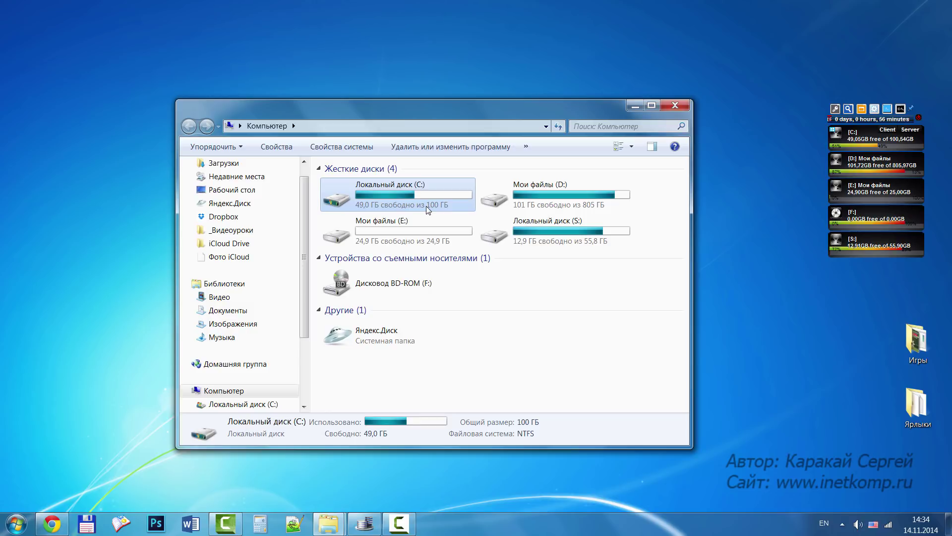
click(679, 106)
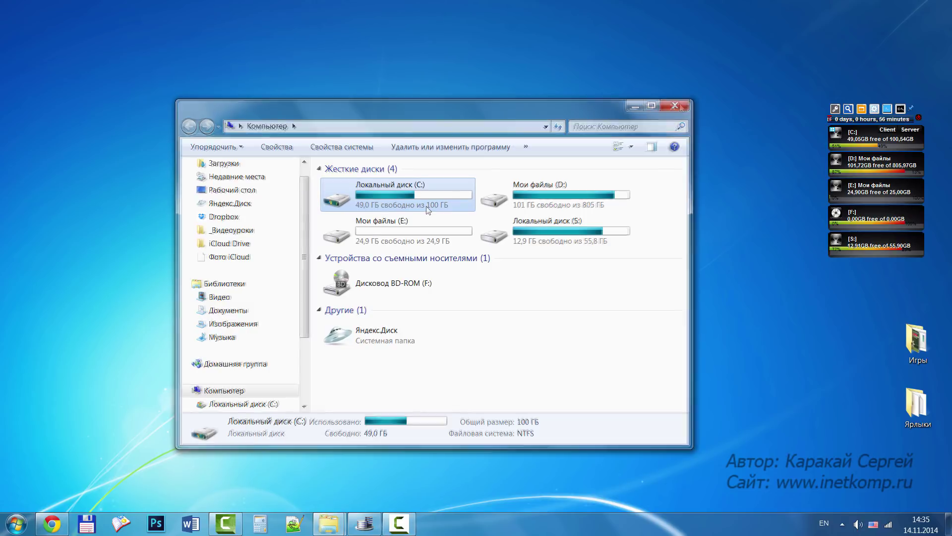
Switch to Acronis Disk Director and shrink volume Мои файлы (D:) to 785,9 ГБ, leaving 20,09 ГБ unallocated after it
click(367, 518)
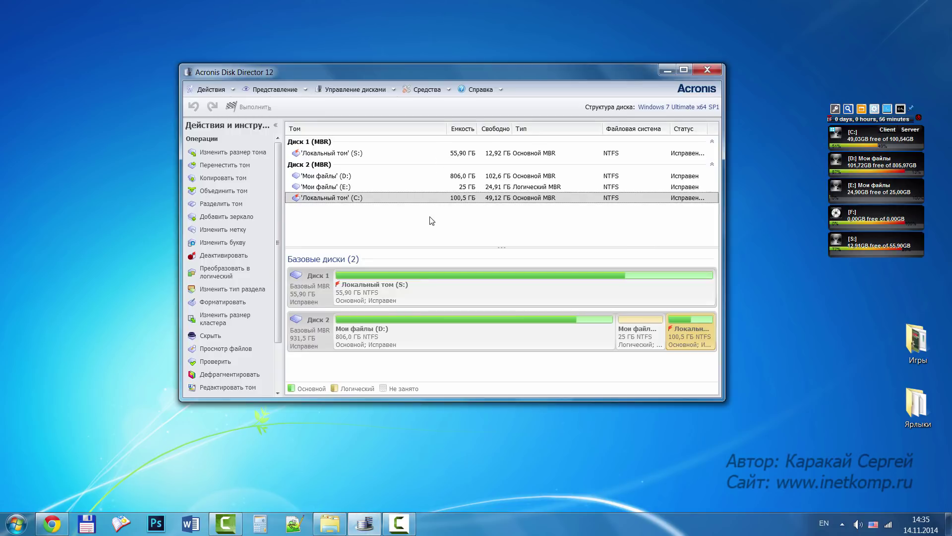
click(373, 176)
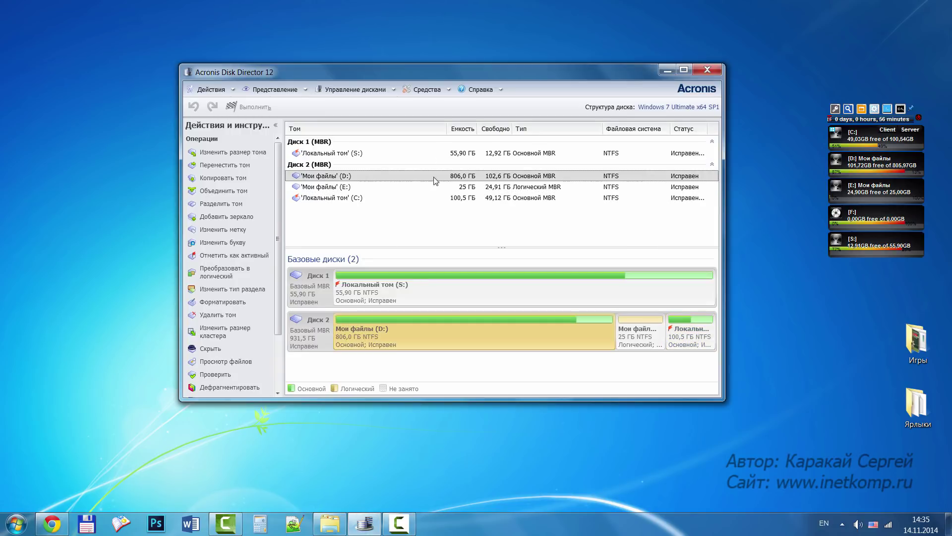
right_click(378, 181)
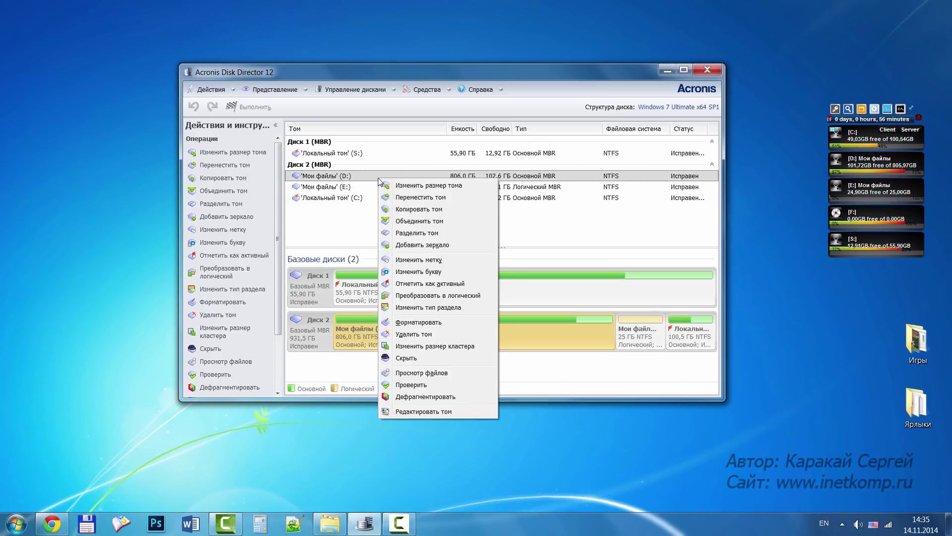
click(405, 186)
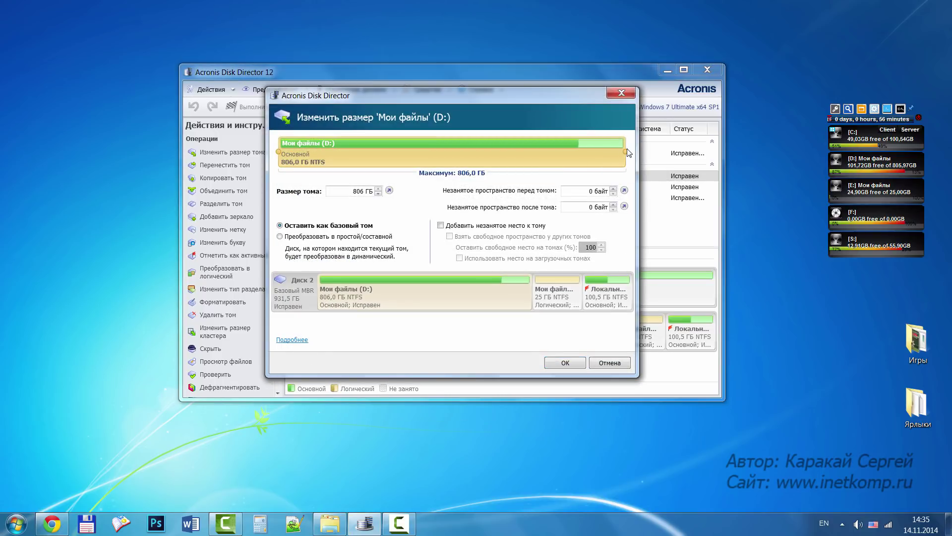
drag(625, 152, 616, 152)
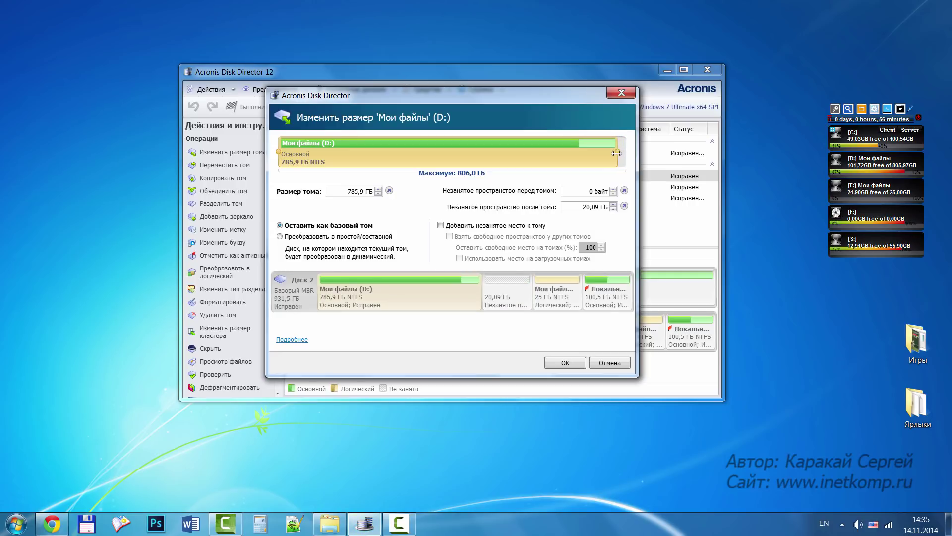
click(568, 364)
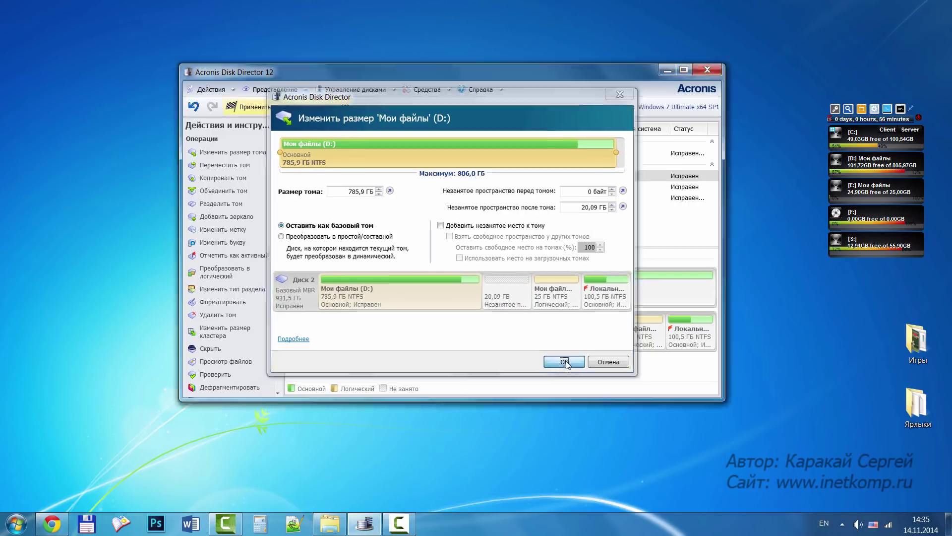
Resize Локальный том (C:) to 120,6 ГБ by adding the unallocated space to the volume and extending its start over it
click(328, 190)
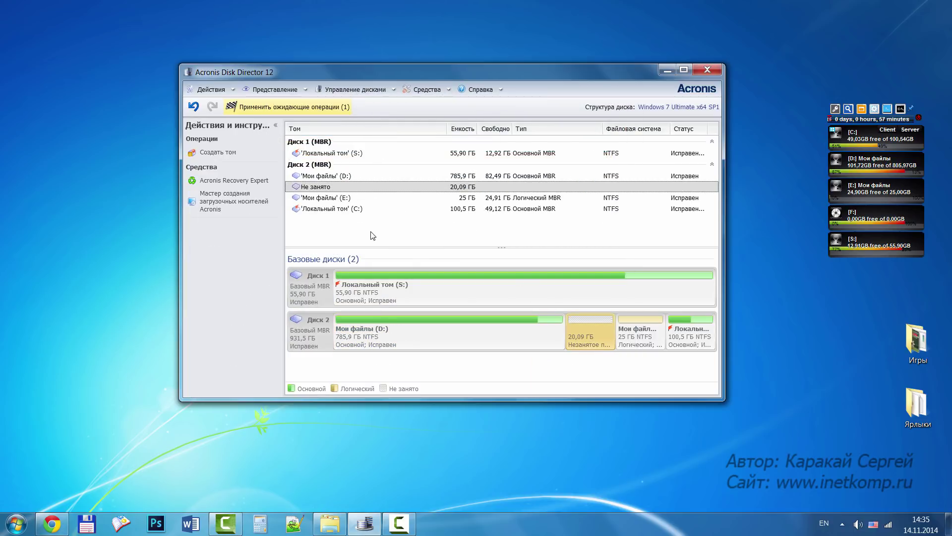
click(350, 212)
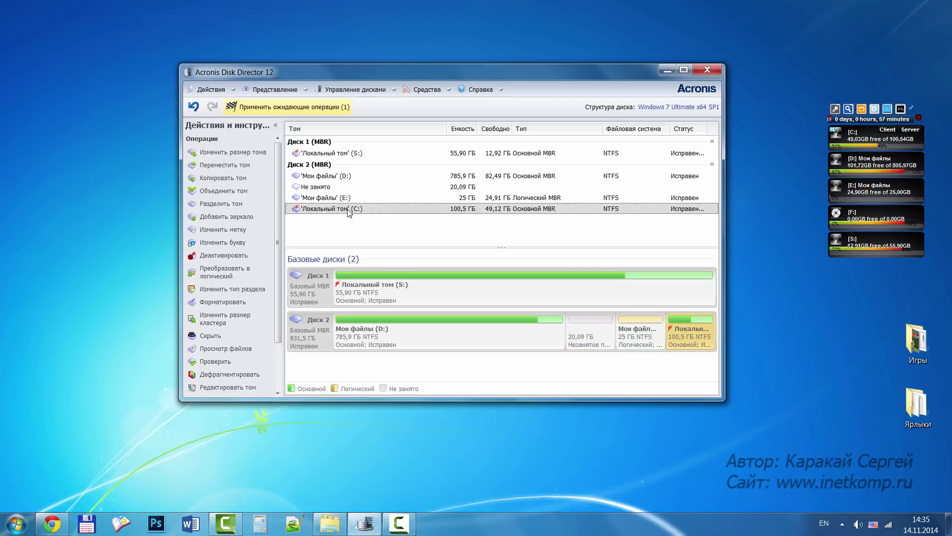
right_click(366, 210)
click(419, 216)
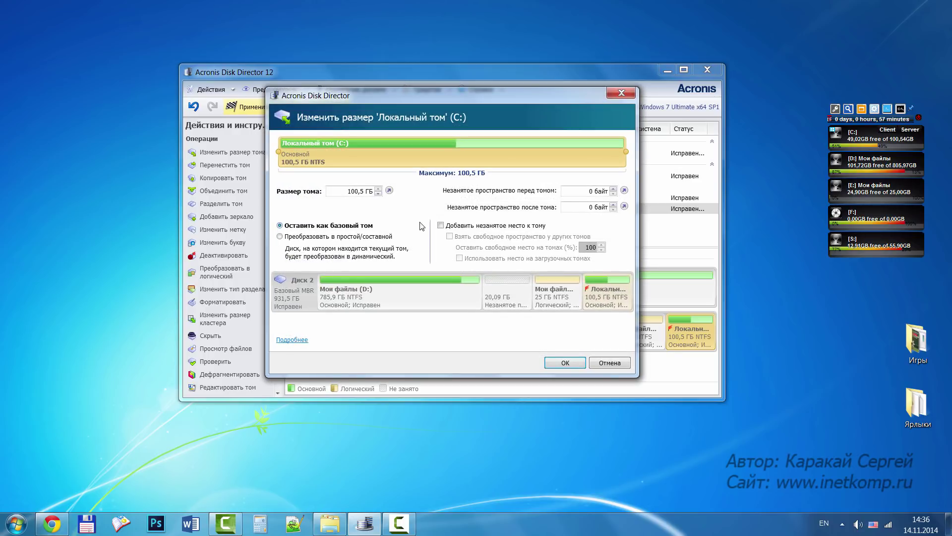
click(441, 225)
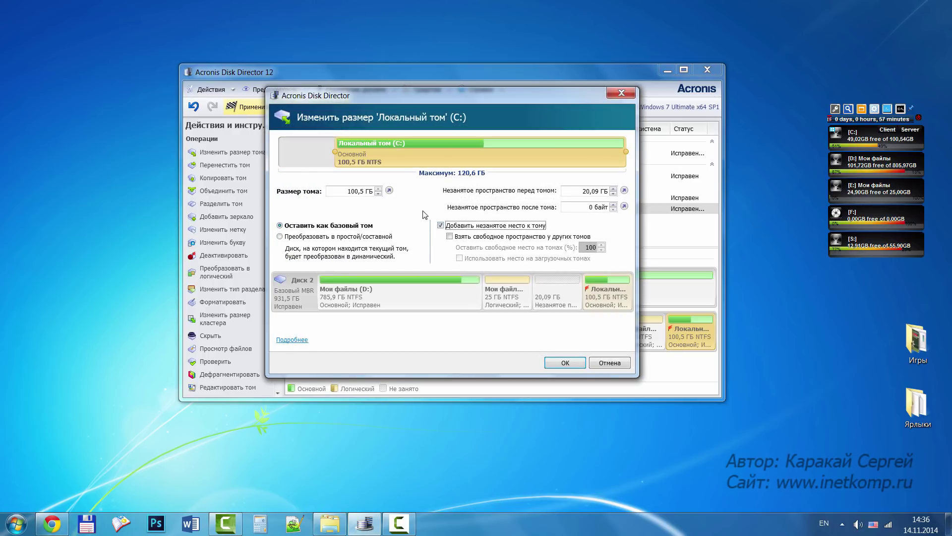
click(334, 151)
drag(334, 151, 269, 151)
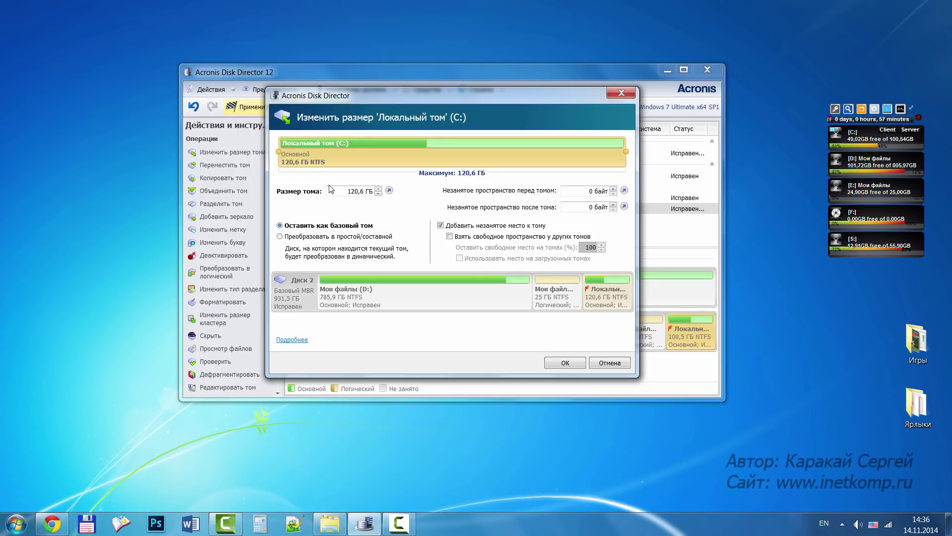
click(562, 362)
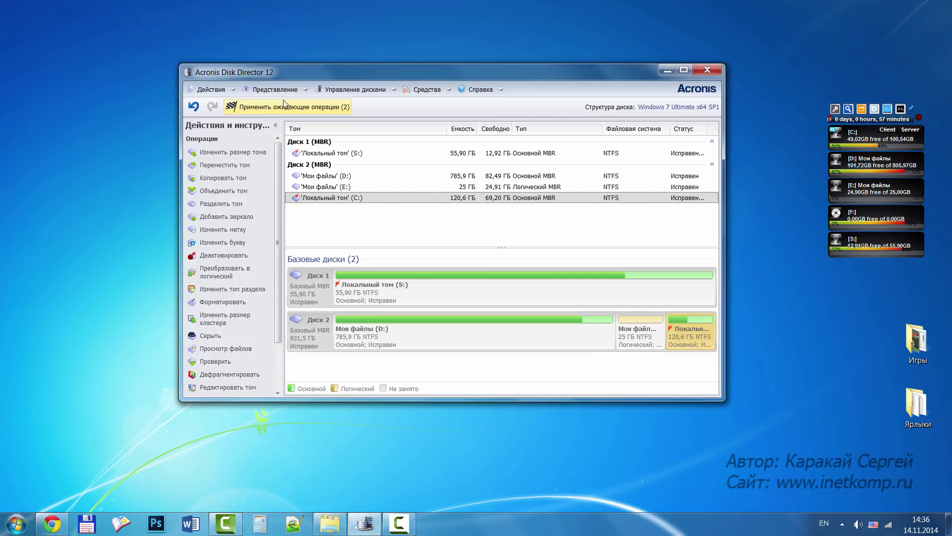
Bring up the pending operations for application and review the list through to the last volume resize
click(331, 114)
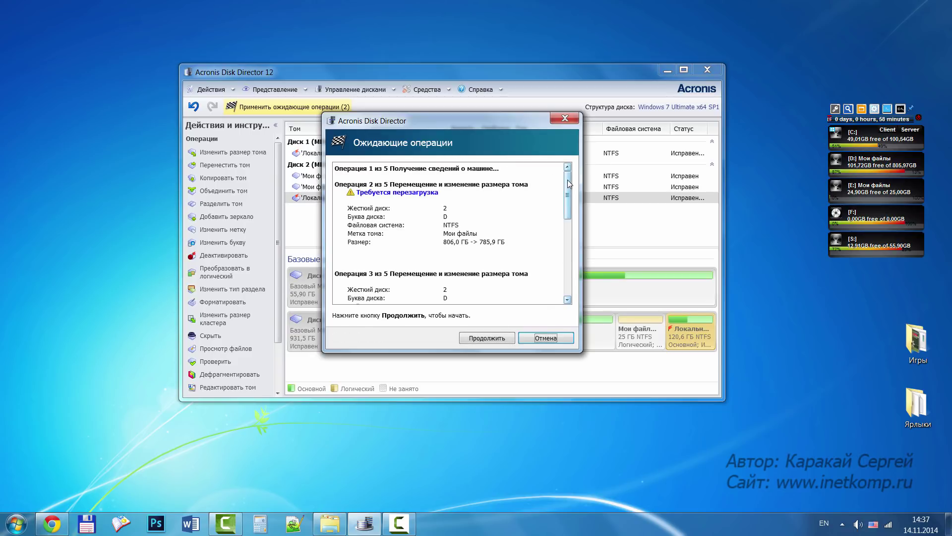
drag(567, 180, 566, 257)
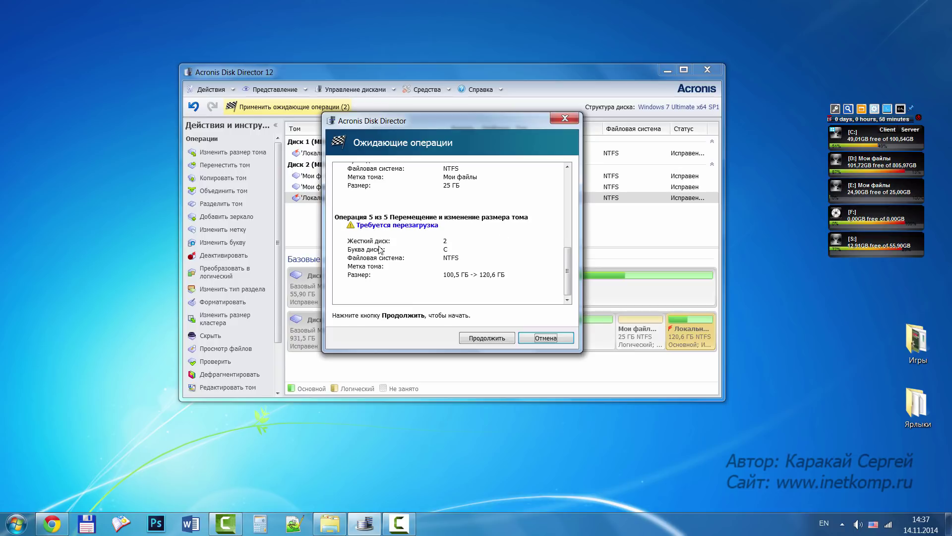